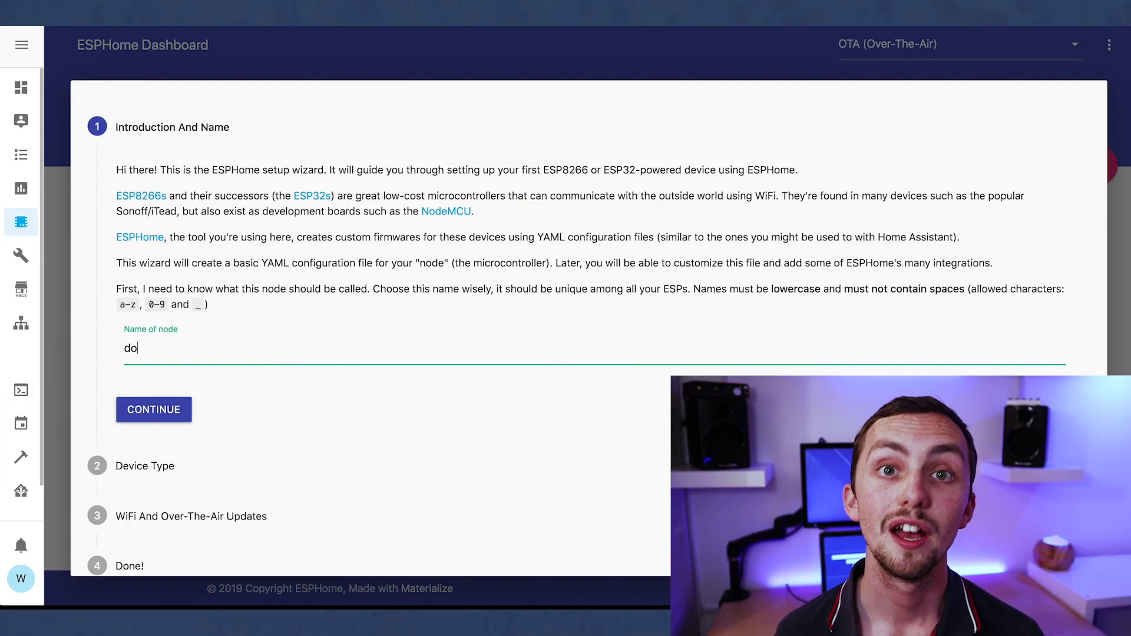
Create the 'doorbell' node on a Wemos D1 mini with WiFi credentials, then compile doorbell.yaml.
left_click(154, 409)
left_click(248, 290)
left_click(235, 265)
left_click(177, 350)
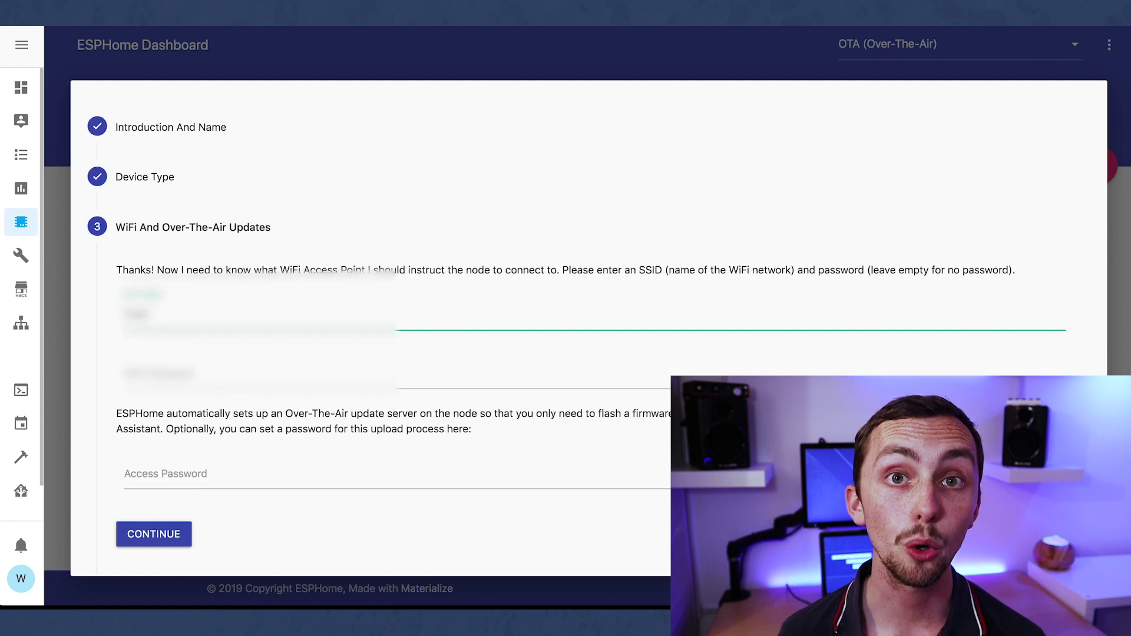
scroll(163, 439, "down", 1)
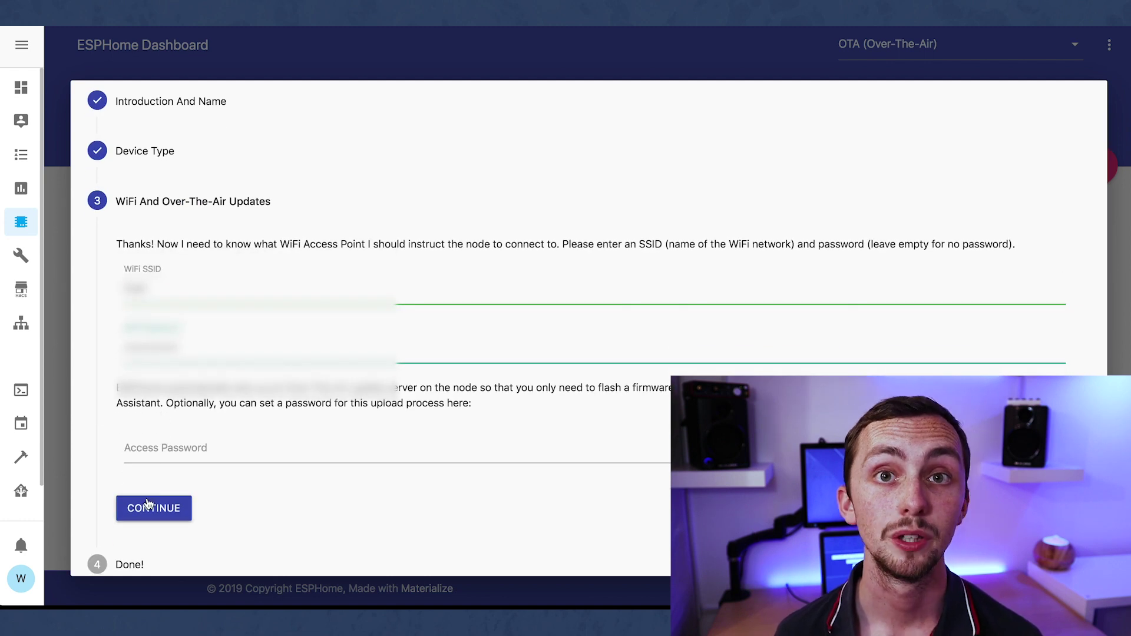
left_click(152, 506)
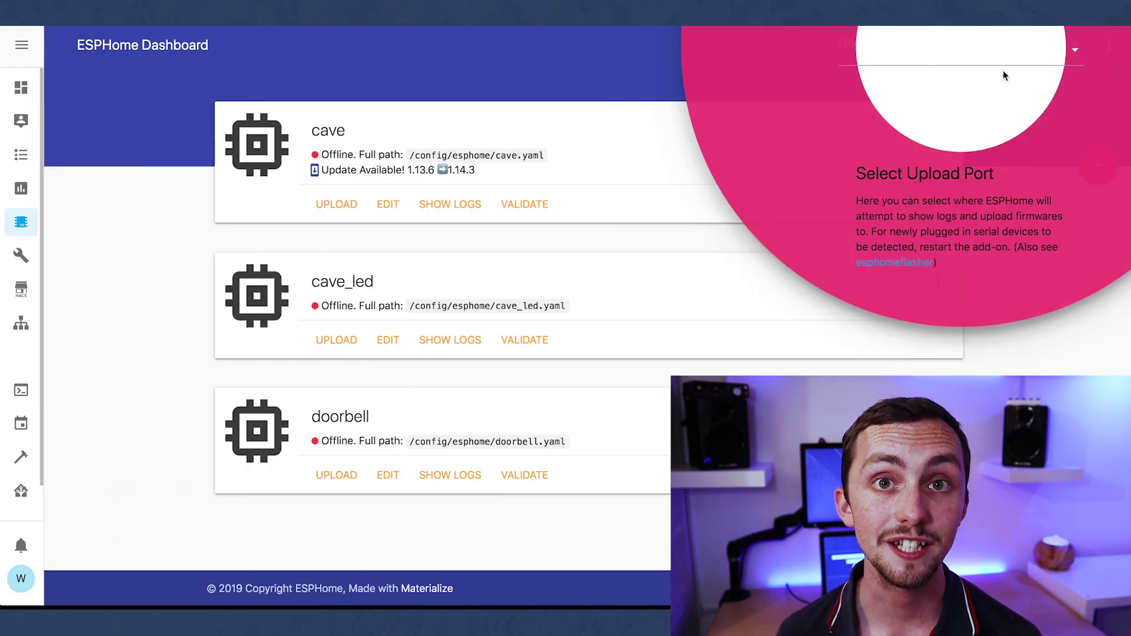
left_click(1005, 55)
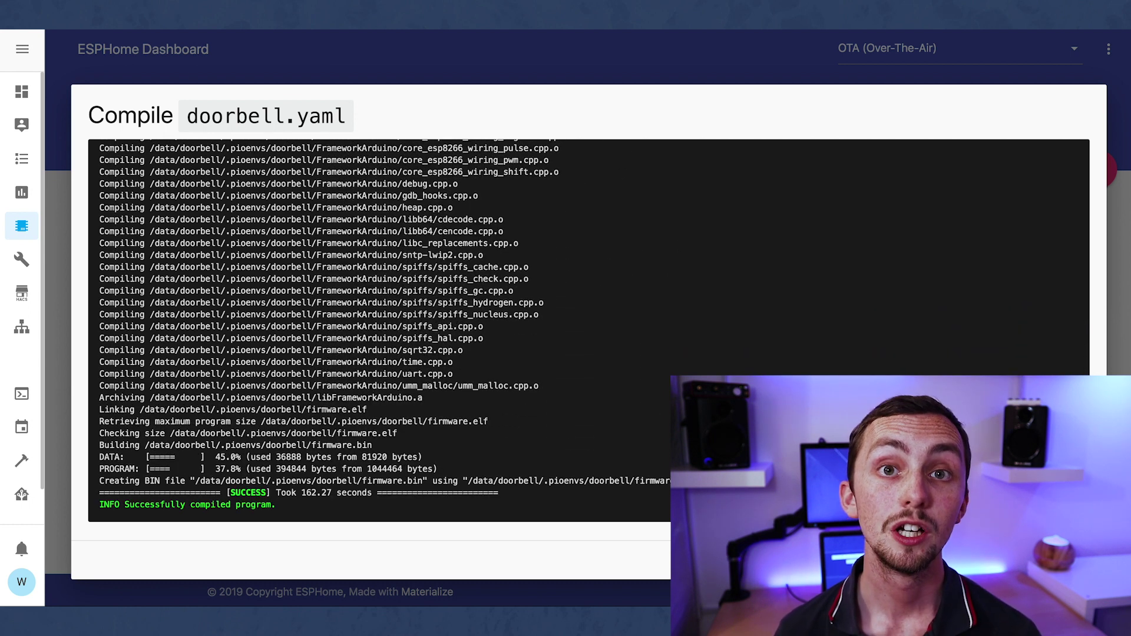
Download the compiled firmware and flash doorbell.bin onto the ESP8266 with ESPHome-Flasher.
left_click(746, 143)
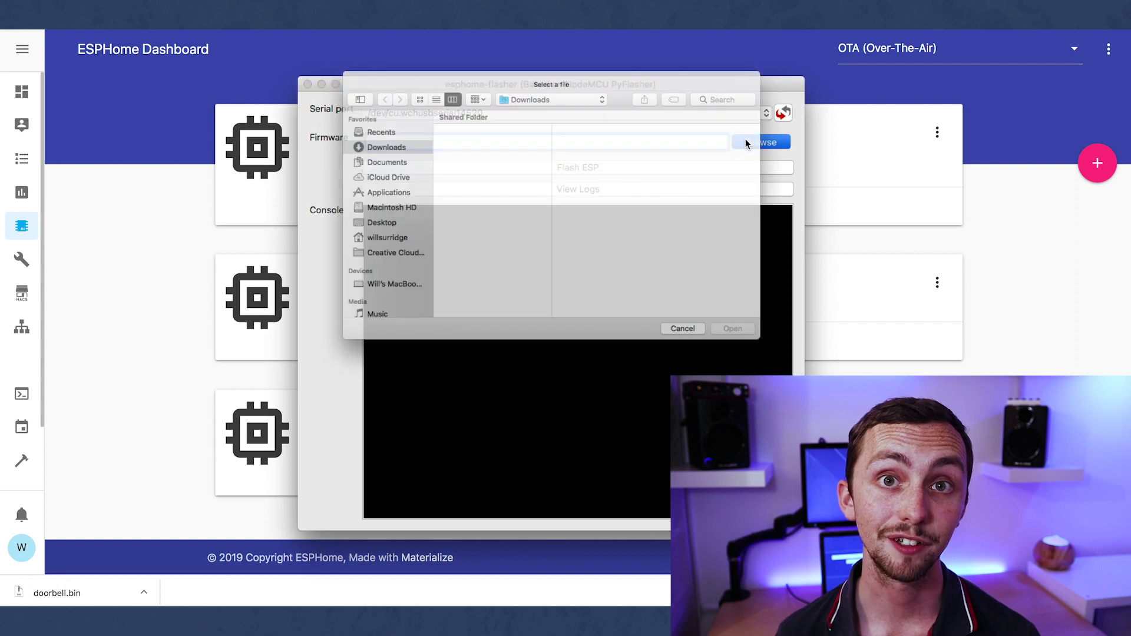
double_click(489, 228)
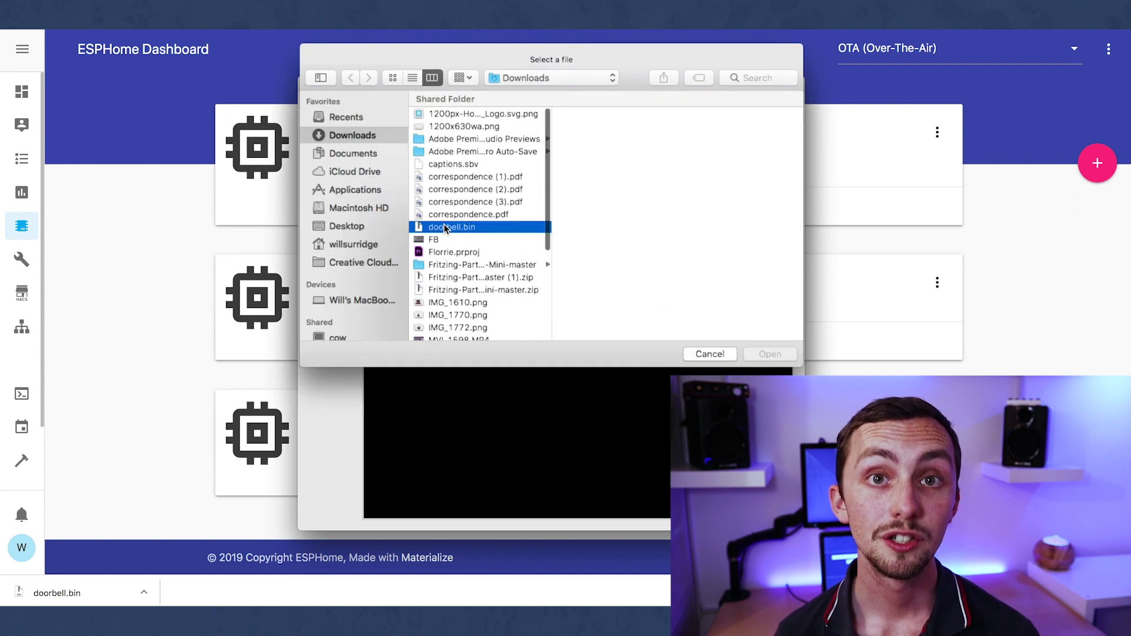
left_click(555, 167)
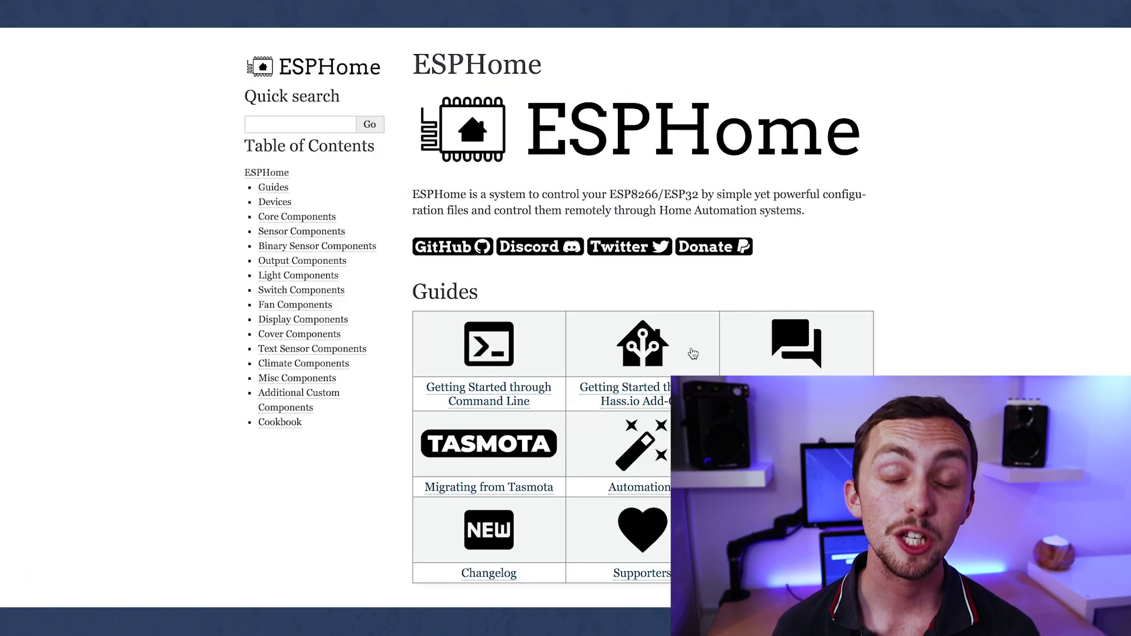
Copy the GPIO Binary Sensor example from the docs into doorbell.yaml.
scroll(693, 353, "down", 20)
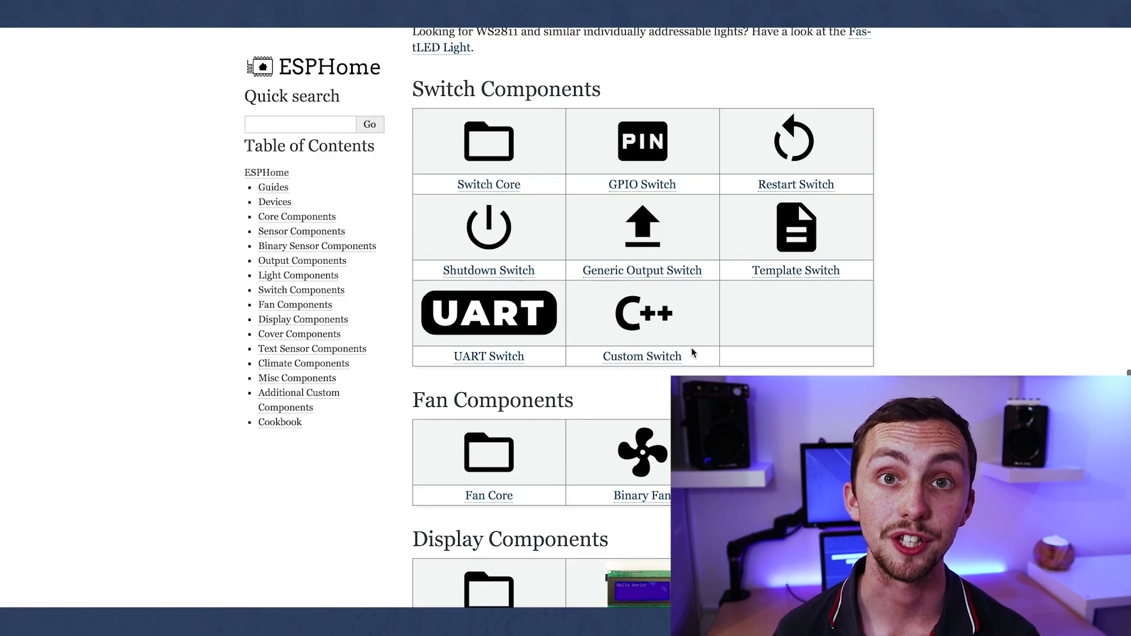
scroll(693, 354, "up", 15)
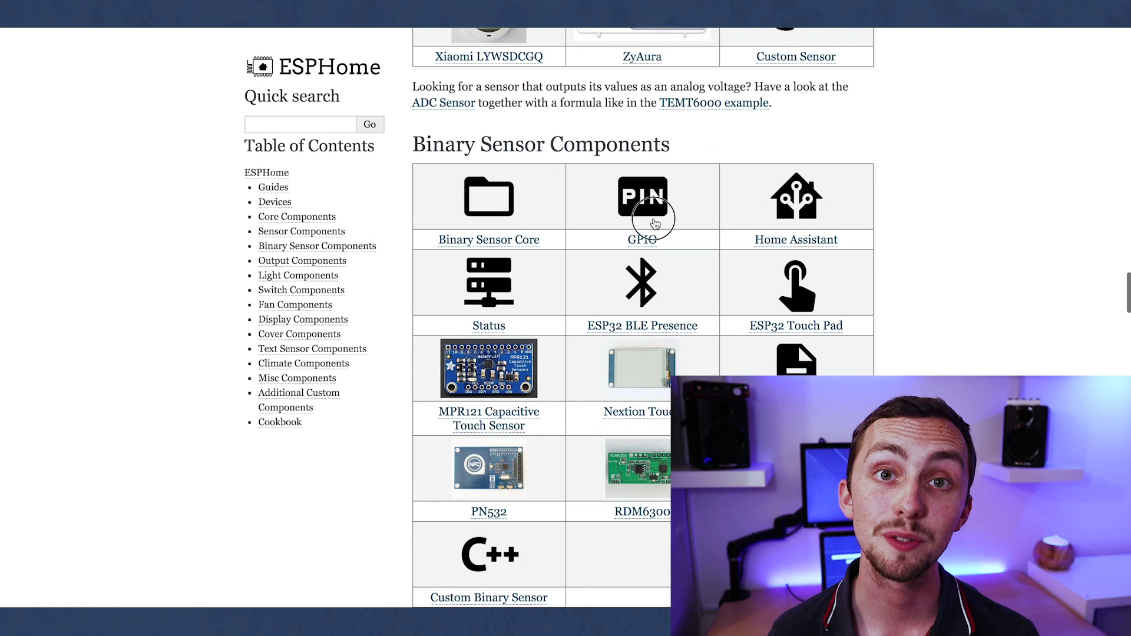
left_click(653, 222)
left_click_drag(589, 287, 427, 241)
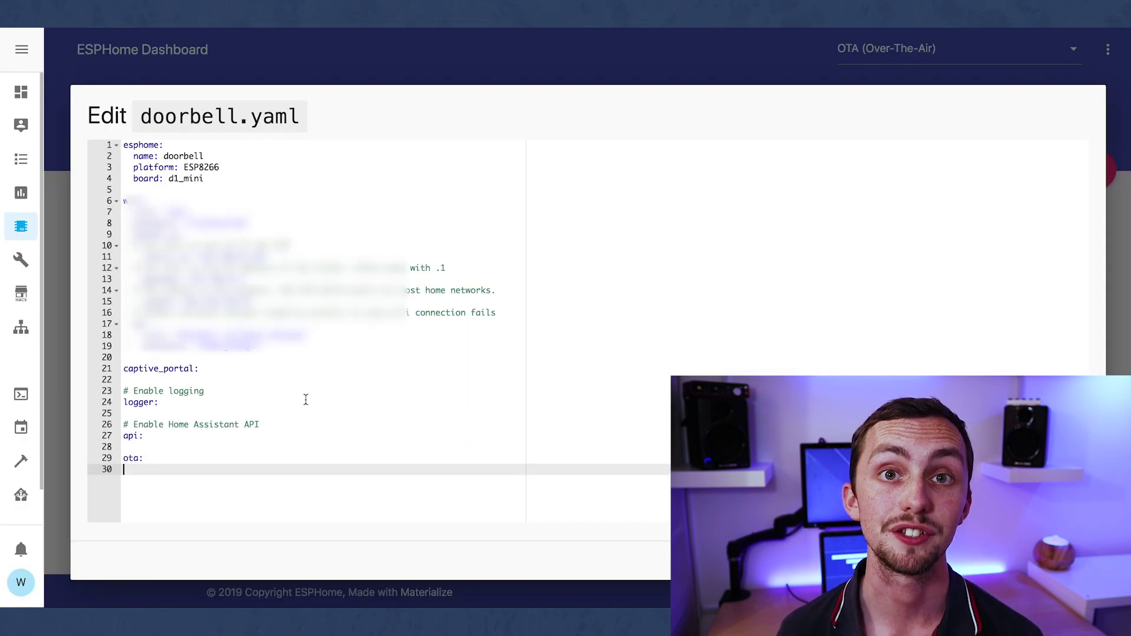
type("binary_sensor:   - platform: gpio     pin: D2     name: \"Living Room Window\"     device_class: window")
Name the sensor Doorbell and set pin number D8 with mode INPUT_PULLDOWN_16.
left_click(179, 492)
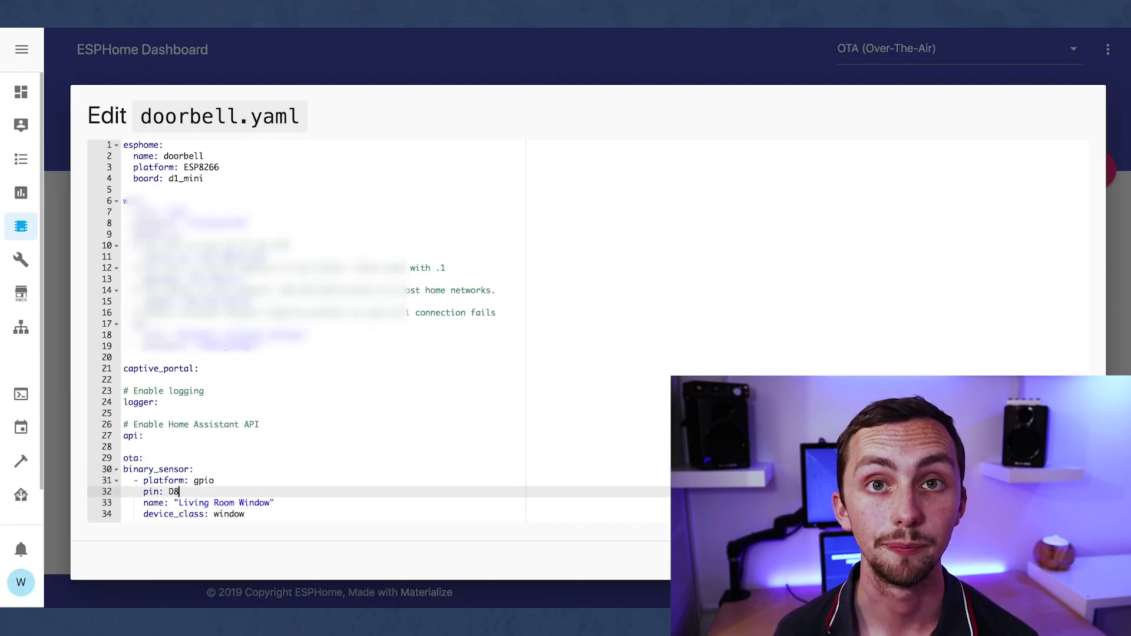
left_click_drag(246, 514, 179, 502)
type("Doorbell")
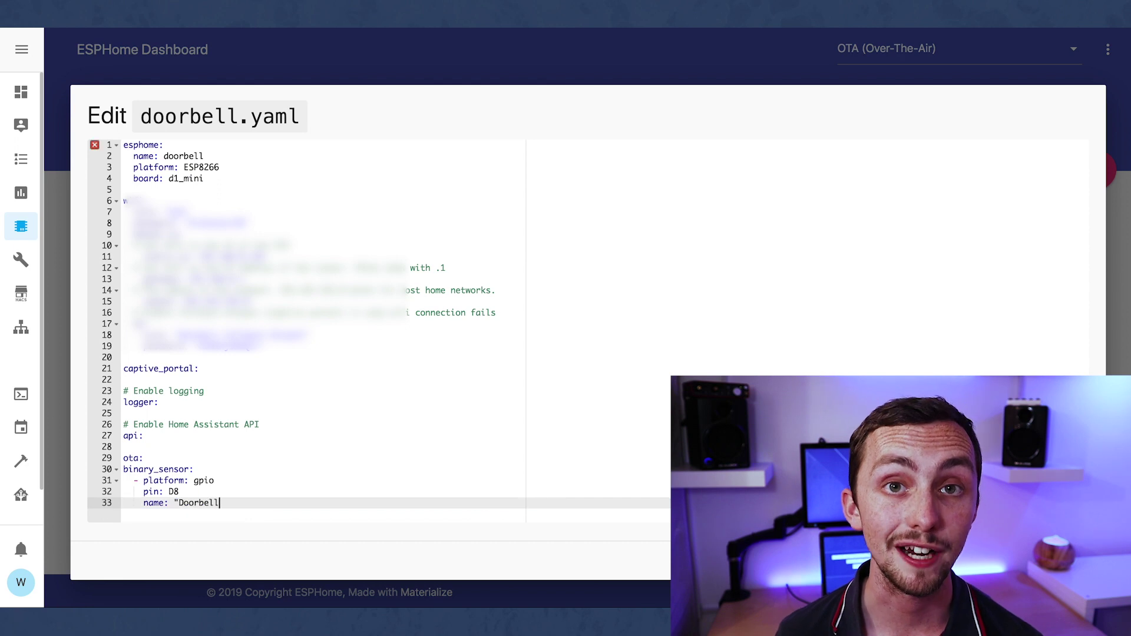
type("\"")
left_click(178, 491)
key("Return")
type("number:")
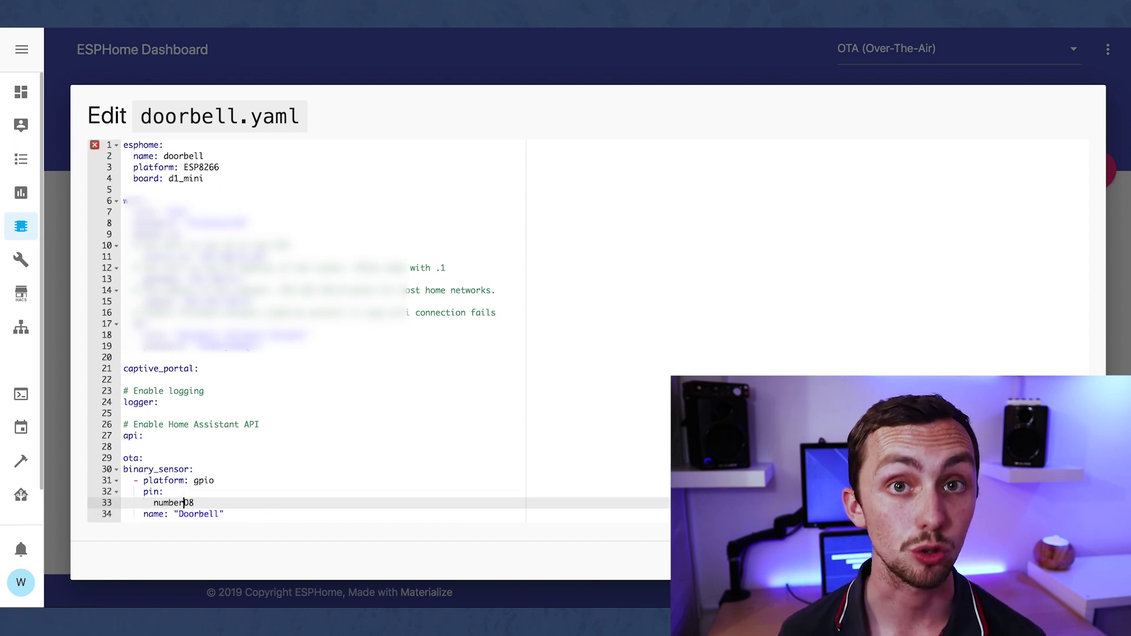
key("End")
key("Return")
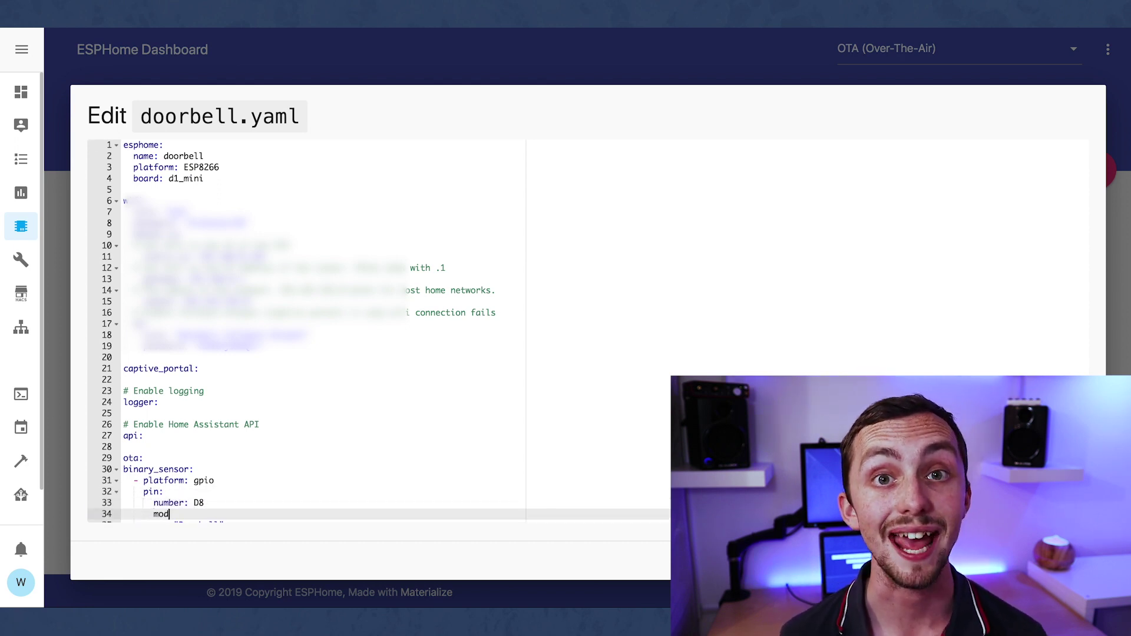
type("mode: INPUT_PULLDOWN")
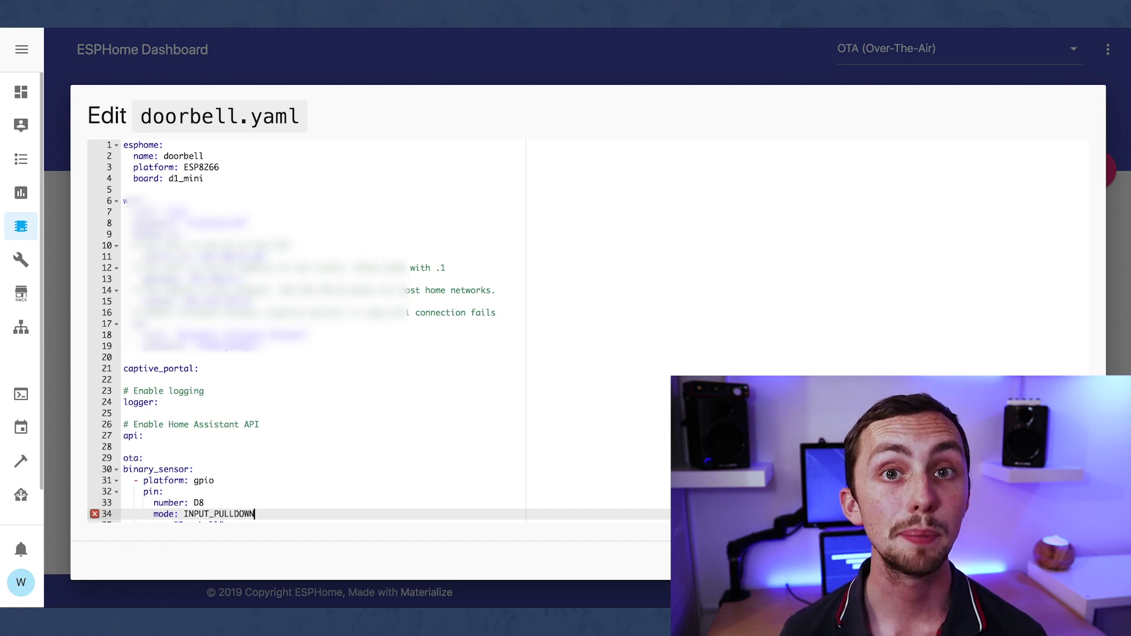
type("_16")
scroll(306, 330, "down", 1)
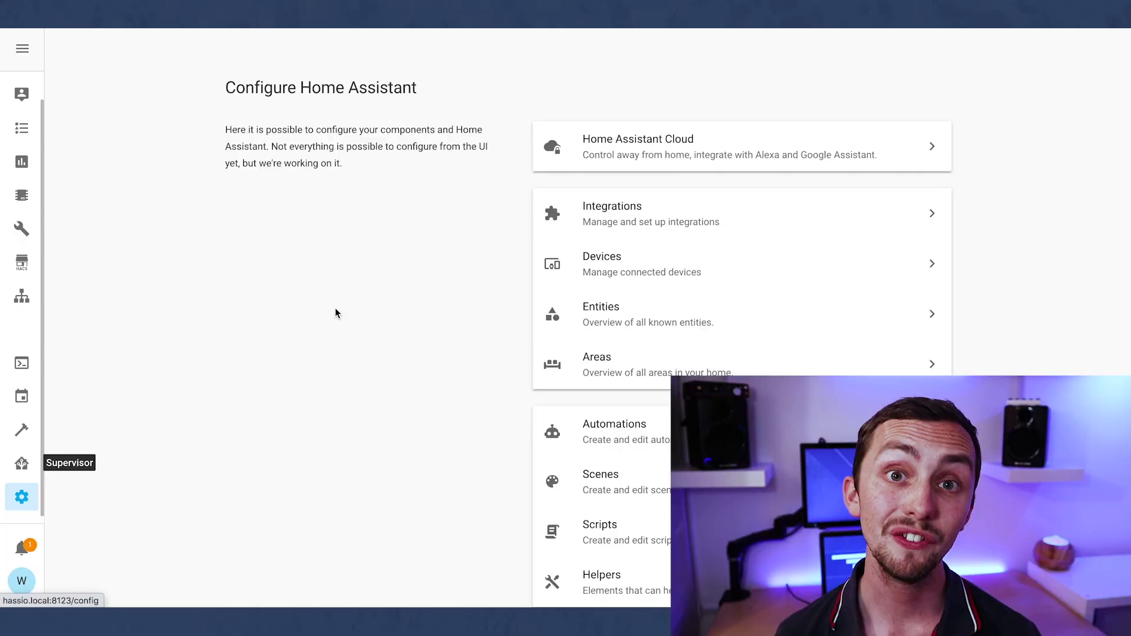
Add the discovered ESPHome doorbell node in Integrations using host 192.168.0.136.
left_click(642, 211)
left_click(132, 260)
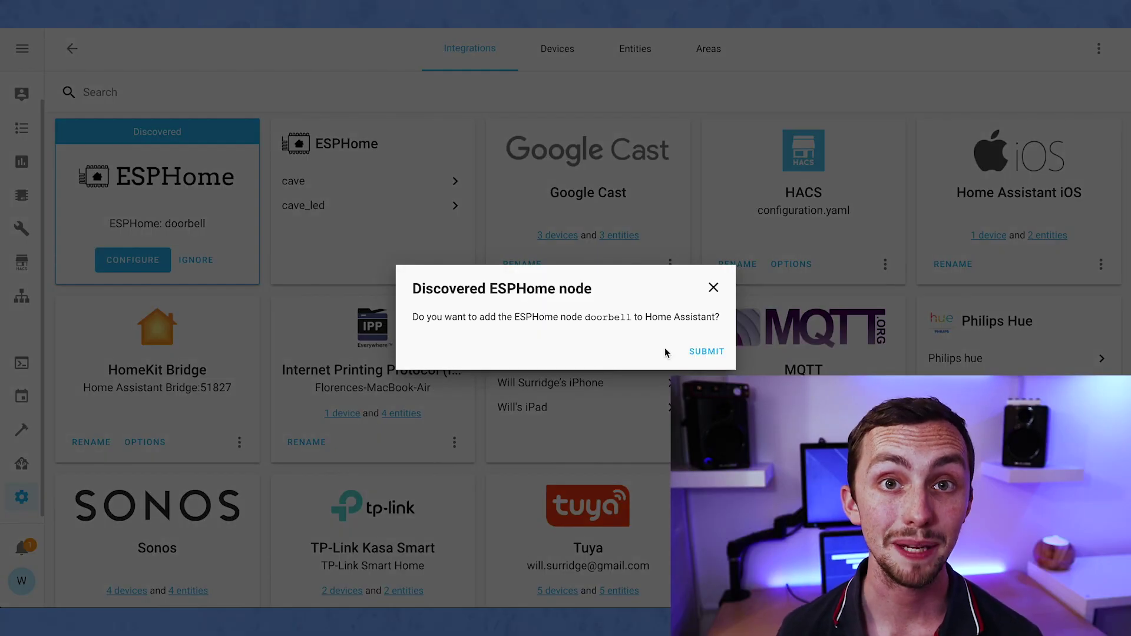
left_click(701, 352)
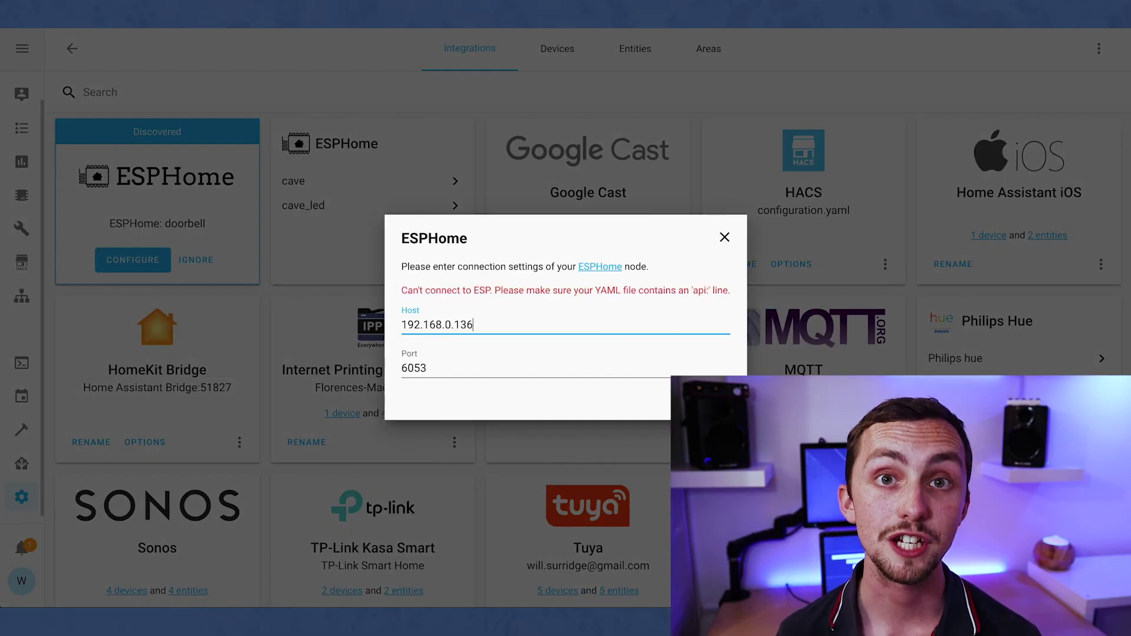
key("Return")
left_click(590, 392)
left_click(665, 428)
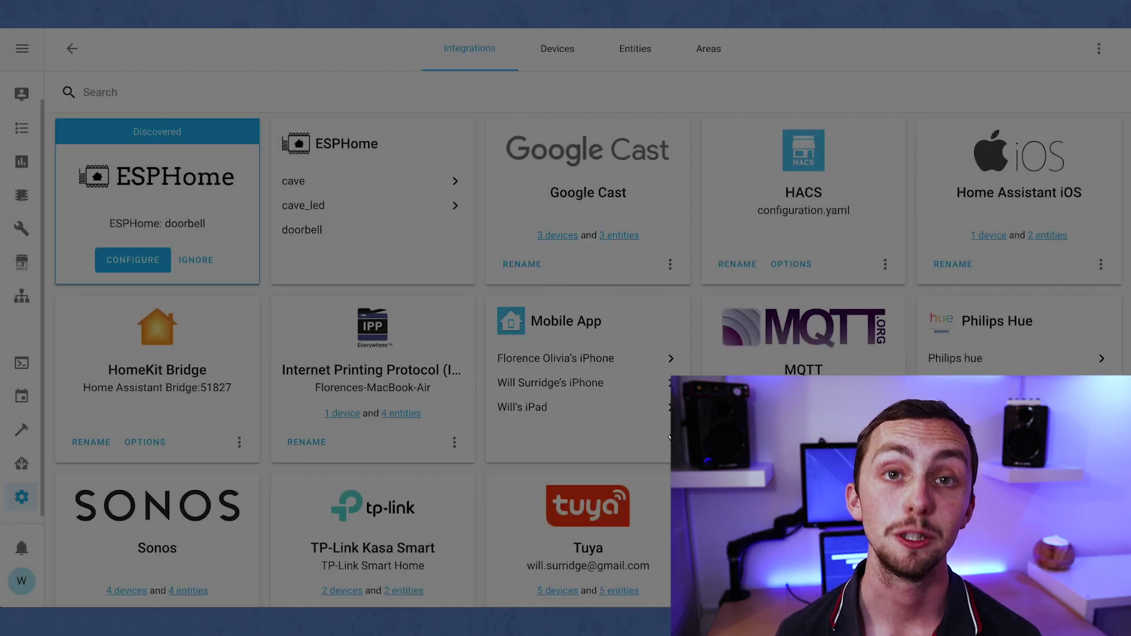
Check the Doorbell sensor's on/off history, then paste a Doorbell Sound switch on D4 into doorbell.yaml.
left_click(139, 230)
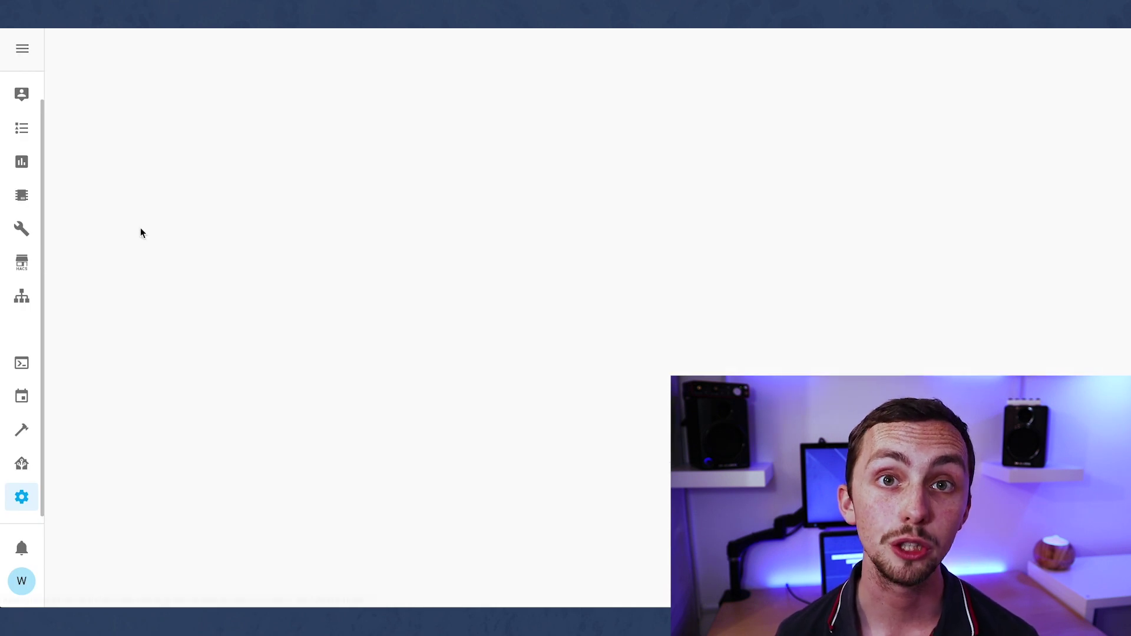
left_click(204, 169)
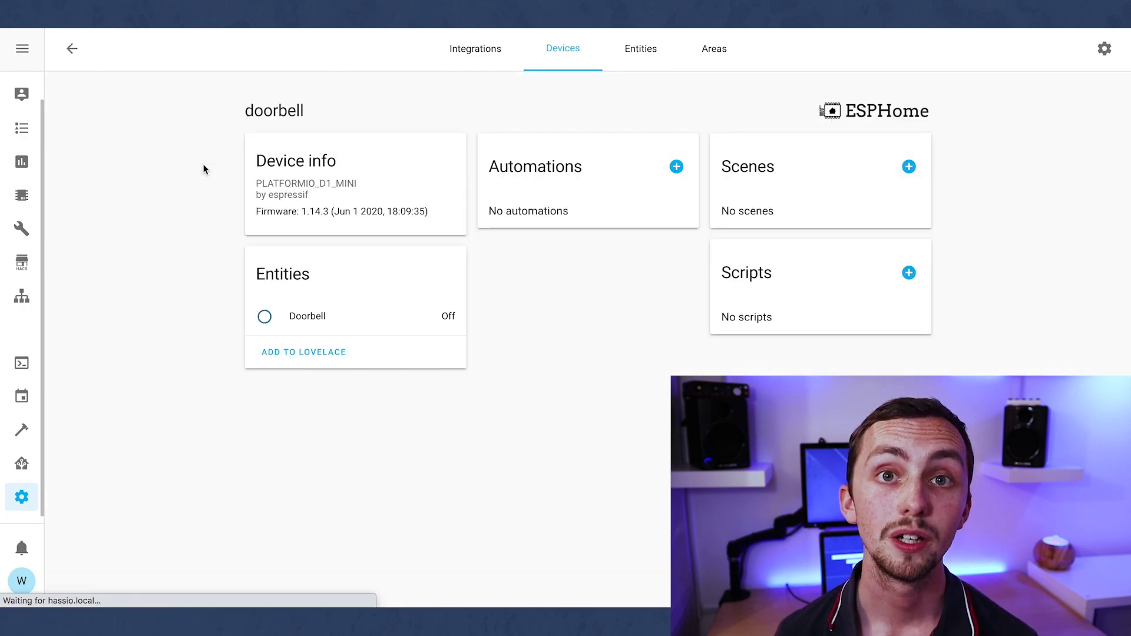
left_click(289, 322)
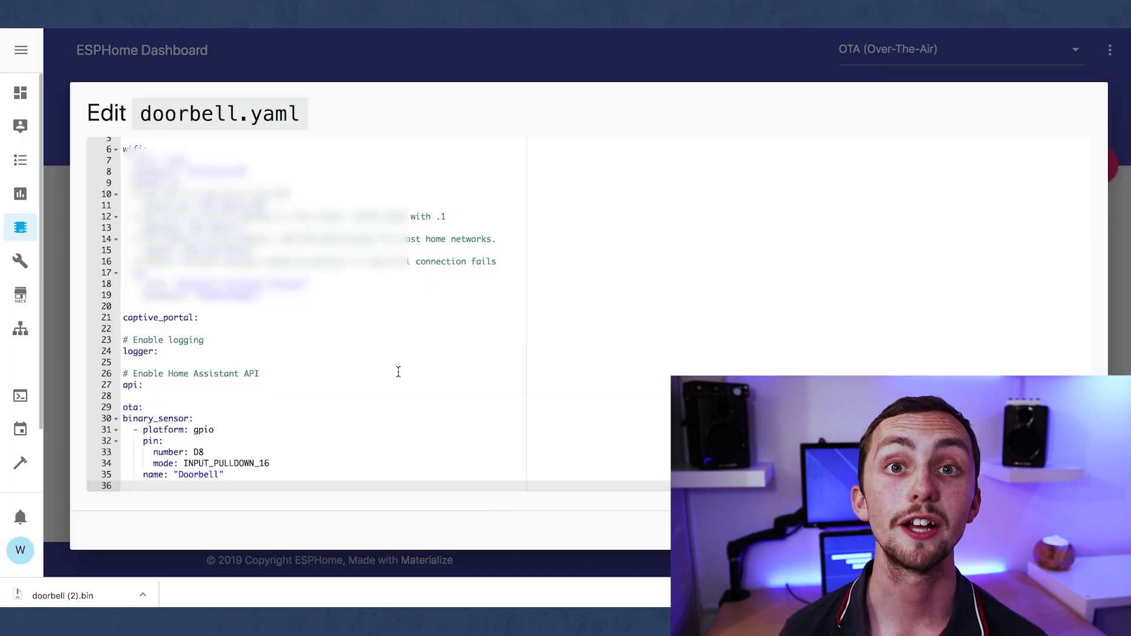
type("switch:   - platform: gpio     pin: D4     name: \"Doorbell Sound\"")
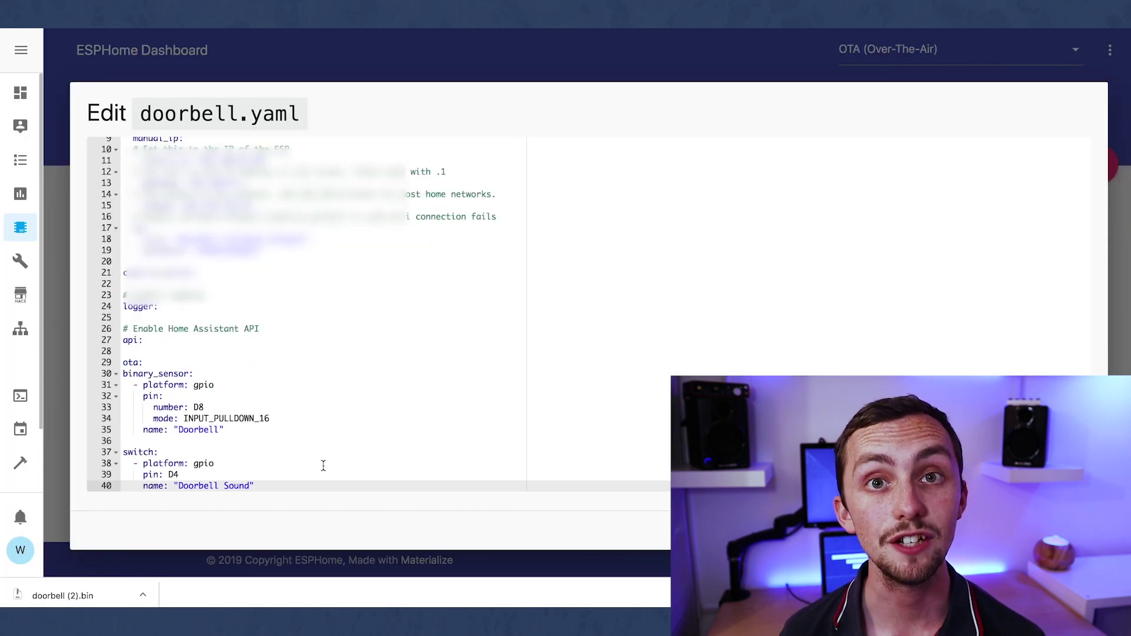
Save doorbell.yaml with the new switch and upload it to the board.
left_click(320, 465)
key("ctrl+s")
key("ctrl+u")
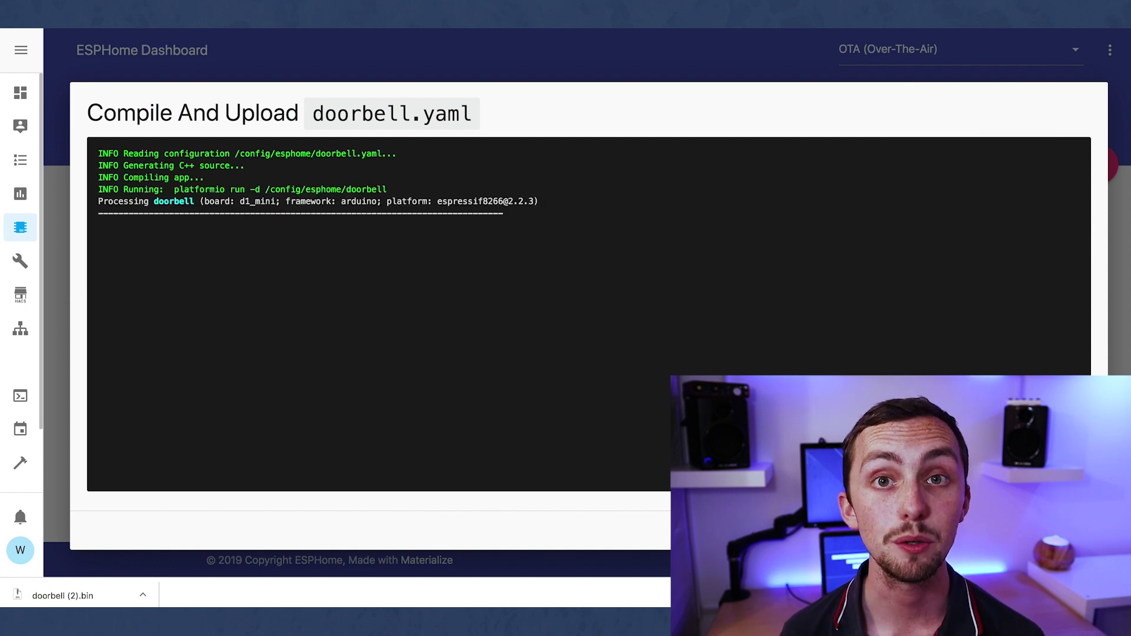
key("Escape")
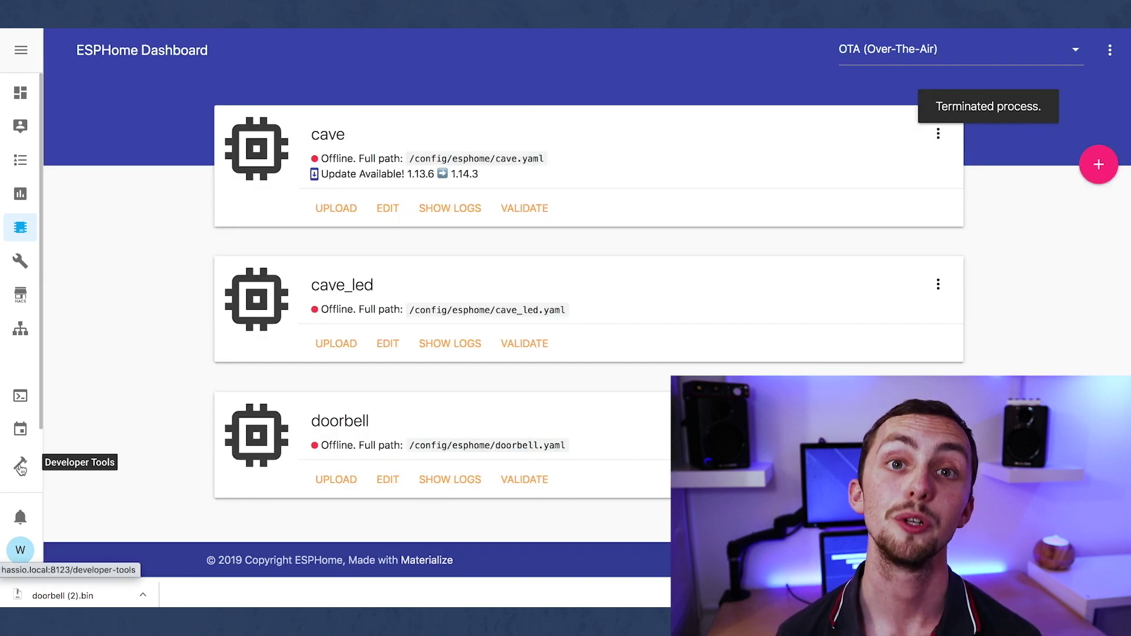
Turn on the Doorbell Sound switch from its entity details in Home Assistant.
left_click(20, 461)
scroll(20, 461, "down", 1)
left_click(20, 466)
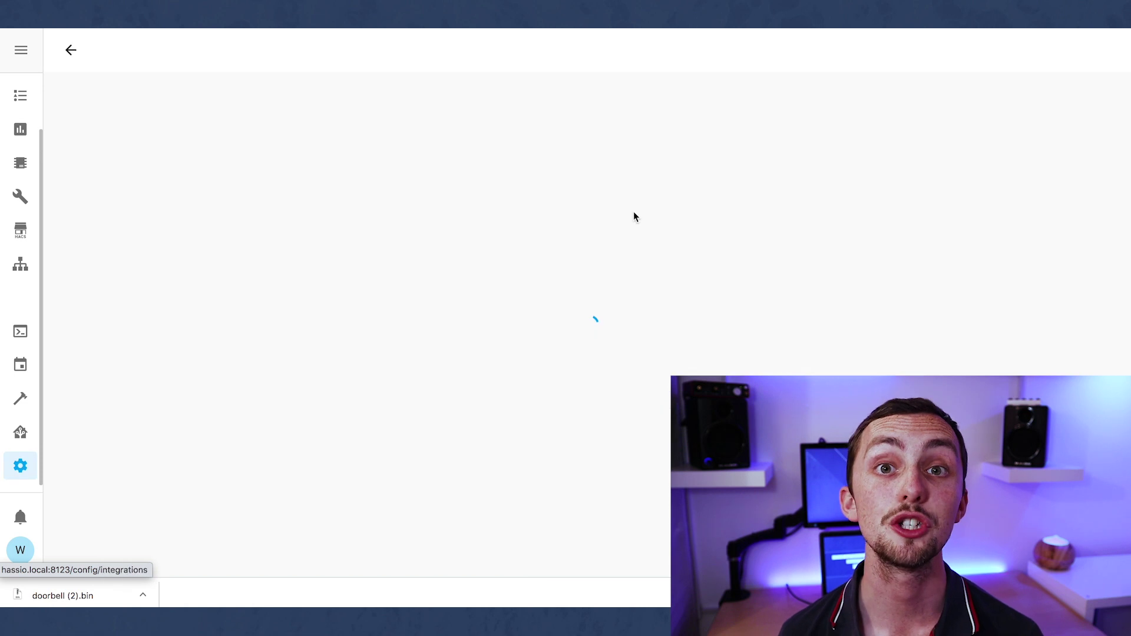
left_click(83, 231)
left_click(672, 294)
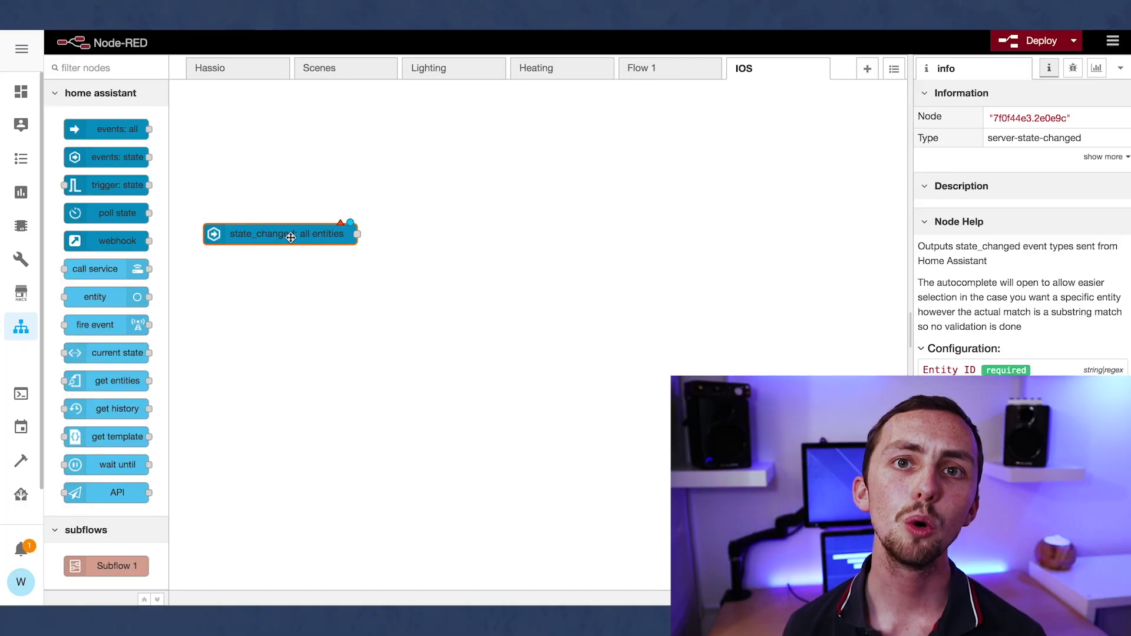
Place two service-call nodes and set the trigger to binary_sensor.doorbell changing to 'on'.
left_click_drag(95, 269, 496, 285)
left_click_drag(465, 244, 522, 191)
left_click_drag(500, 284, 548, 273)
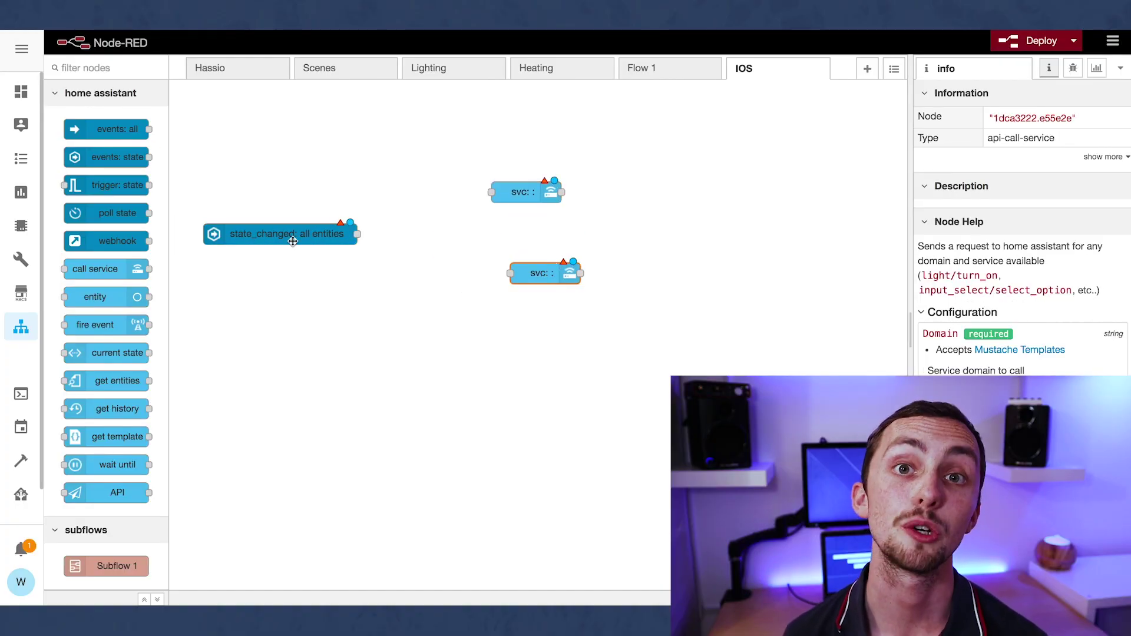
double_click(292, 238)
type("doorbell")
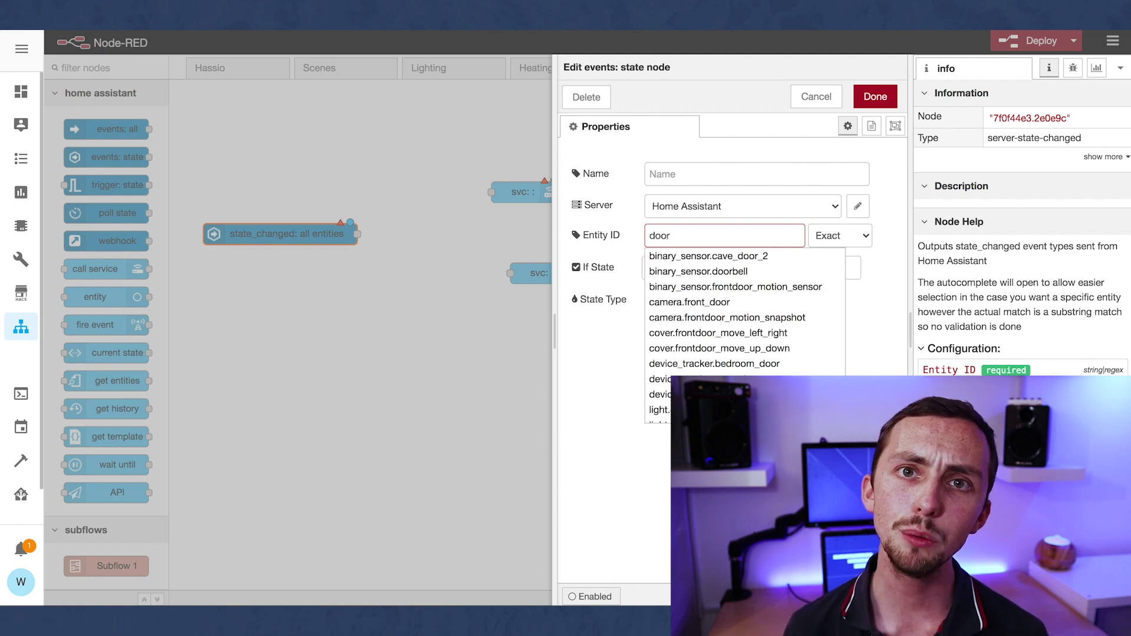
left_click(706, 257)
left_click(725, 267)
type("on")
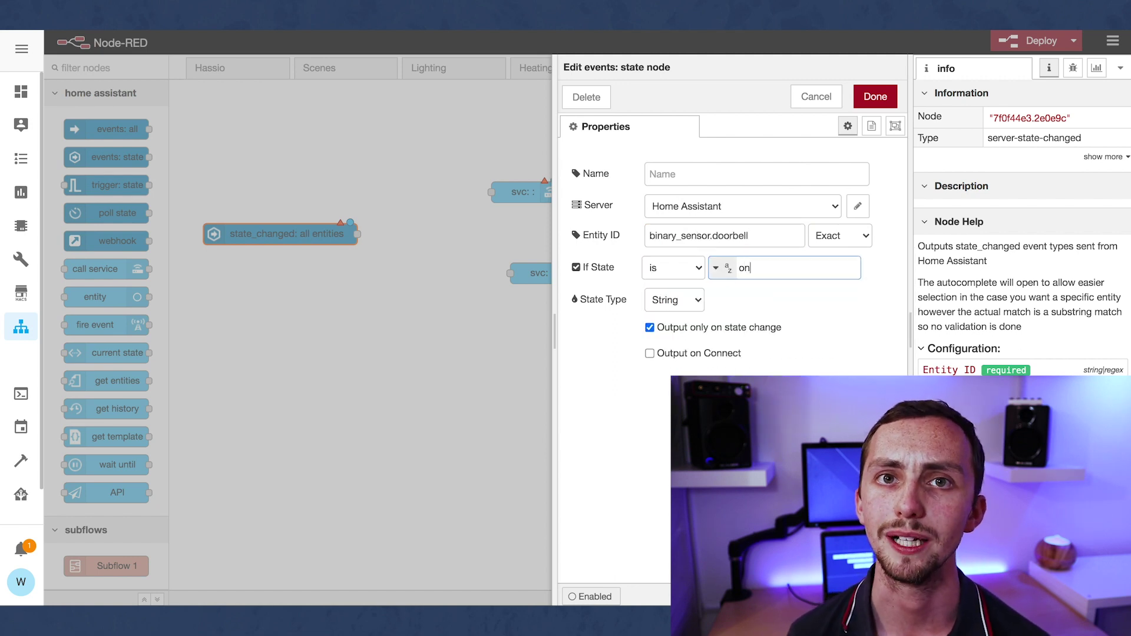
left_click(875, 96)
Add a current state node checking that switch.doorbell_sound is 'on'.
left_click_drag(539, 276, 624, 295)
left_click_drag(520, 192, 627, 190)
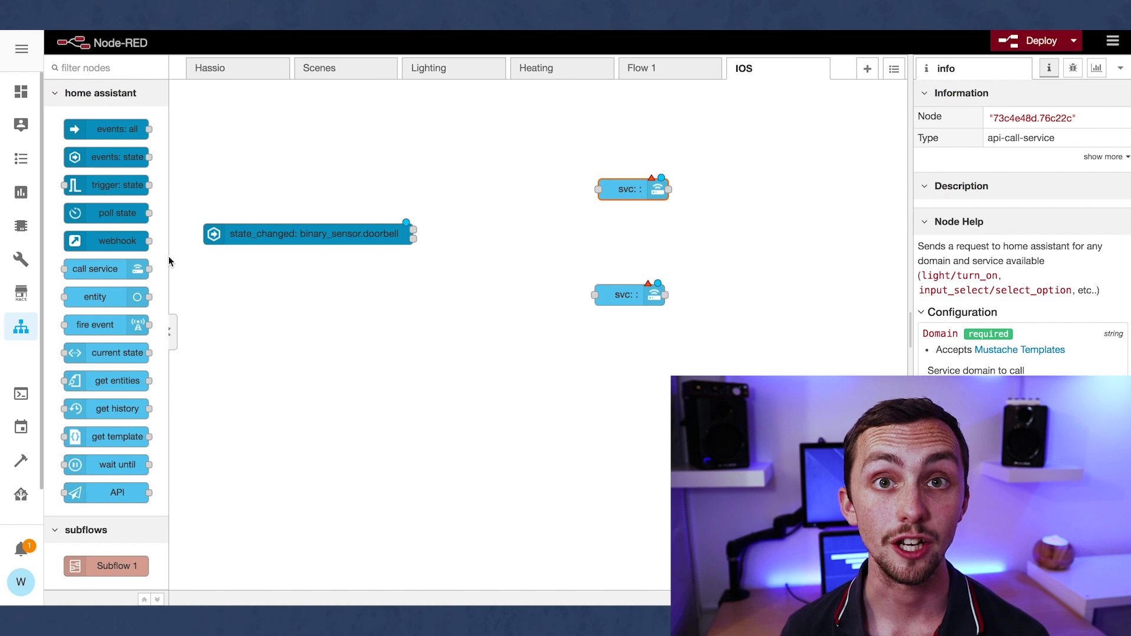
left_click_drag(91, 356, 479, 195)
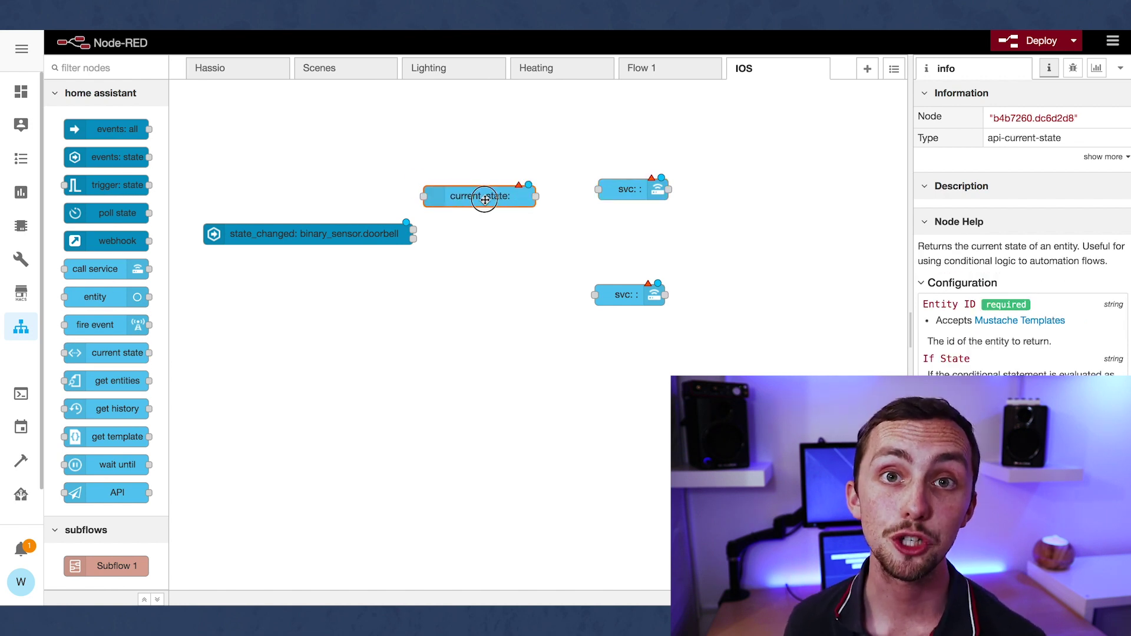
double_click(479, 196)
type("doorbell")
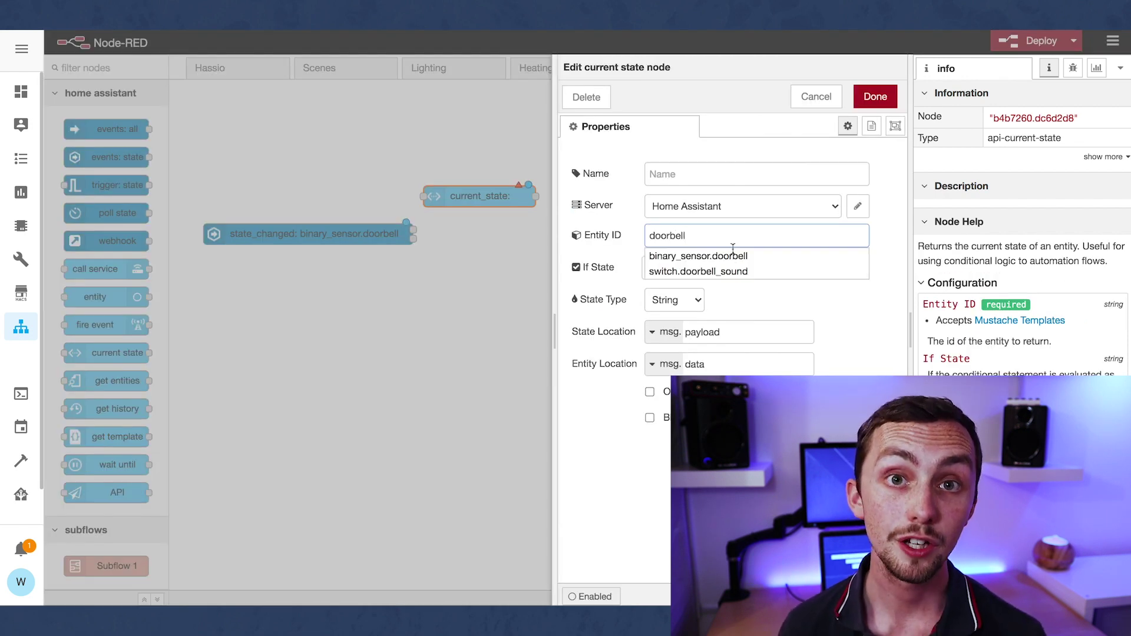
left_click(694, 270)
left_click(753, 269)
type("on")
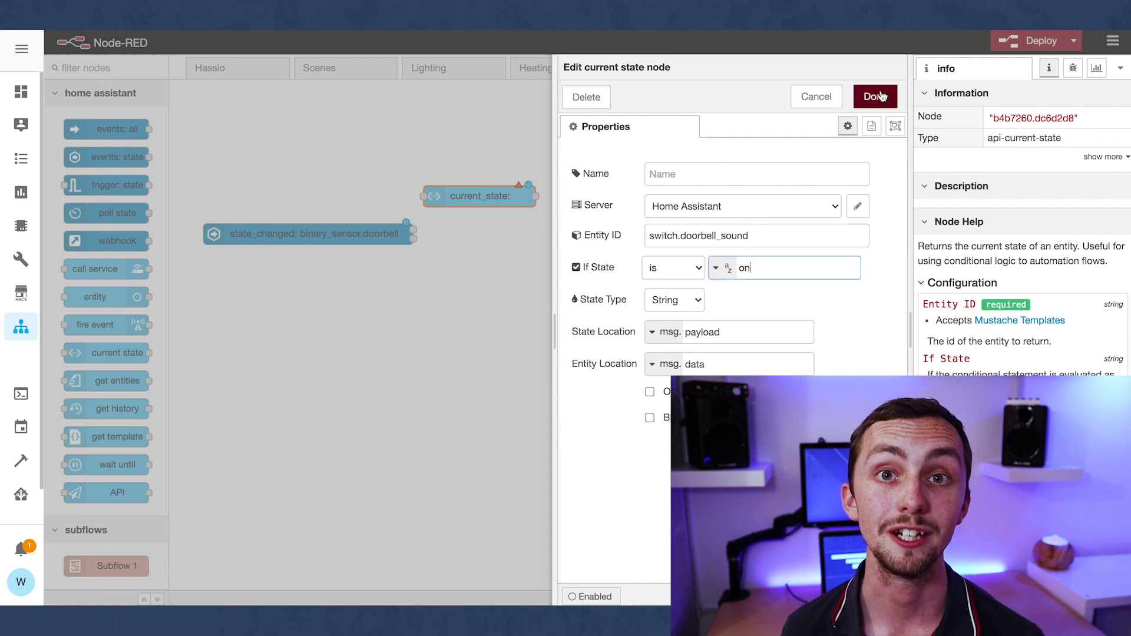
left_click(875, 96)
Arrange the nodes and wire trigger → switch check → upper service call.
left_click_drag(662, 190, 731, 191)
mouse_move(550, 203)
left_mouse_down()
mouse_move(586, 207)
mouse_move(533, 204)
left_mouse_up()
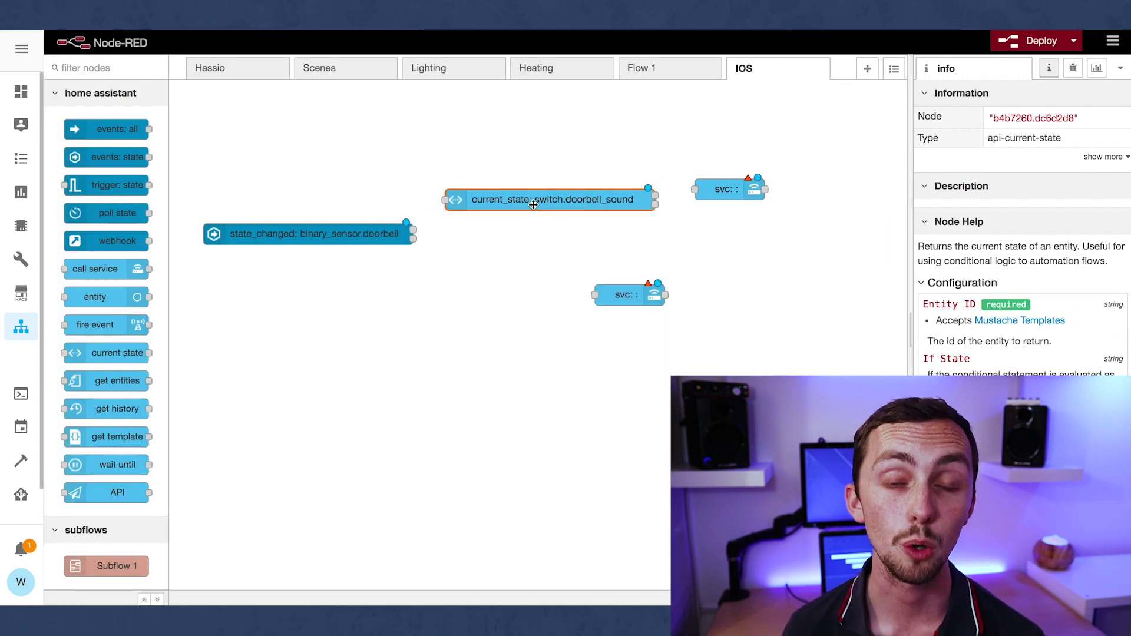
left_click_drag(424, 227, 592, 294)
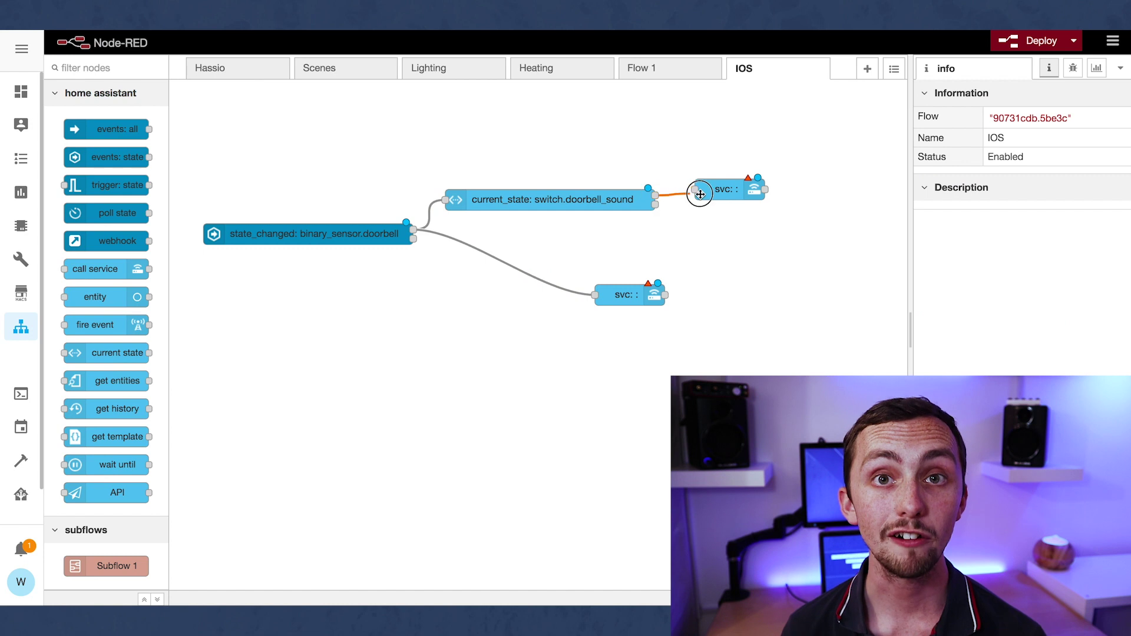
left_click_drag(727, 195, 752, 199)
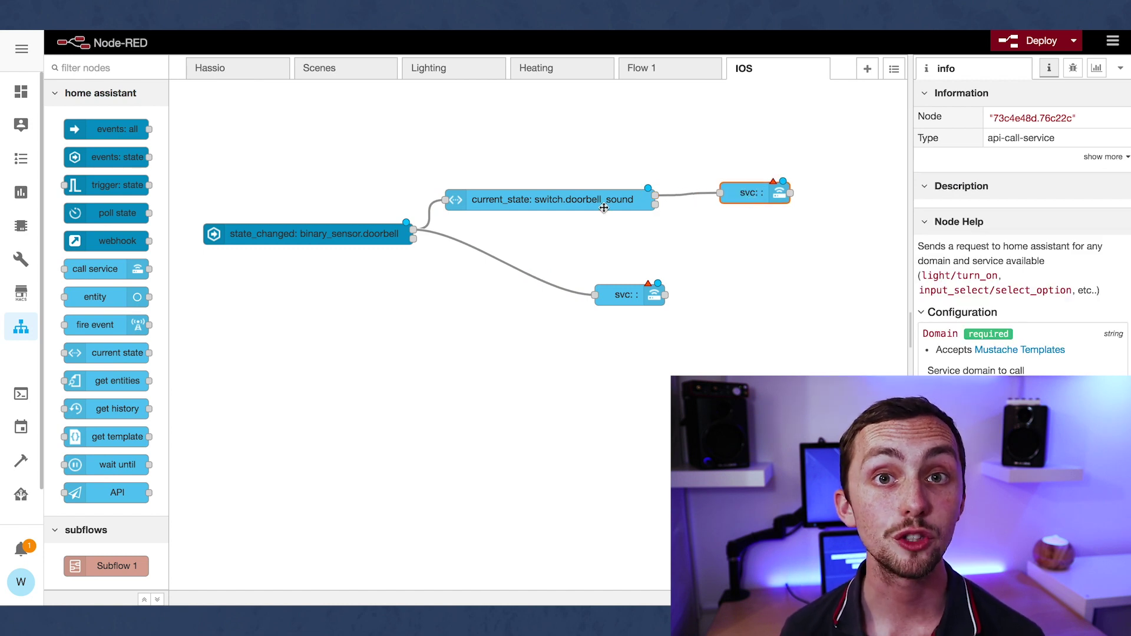
Set the upper node to tts.google_translate_say on media_player.spare_room_mini with a JSON message.
double_click(752, 191)
left_click(697, 234)
type("tts")
left_click(677, 266)
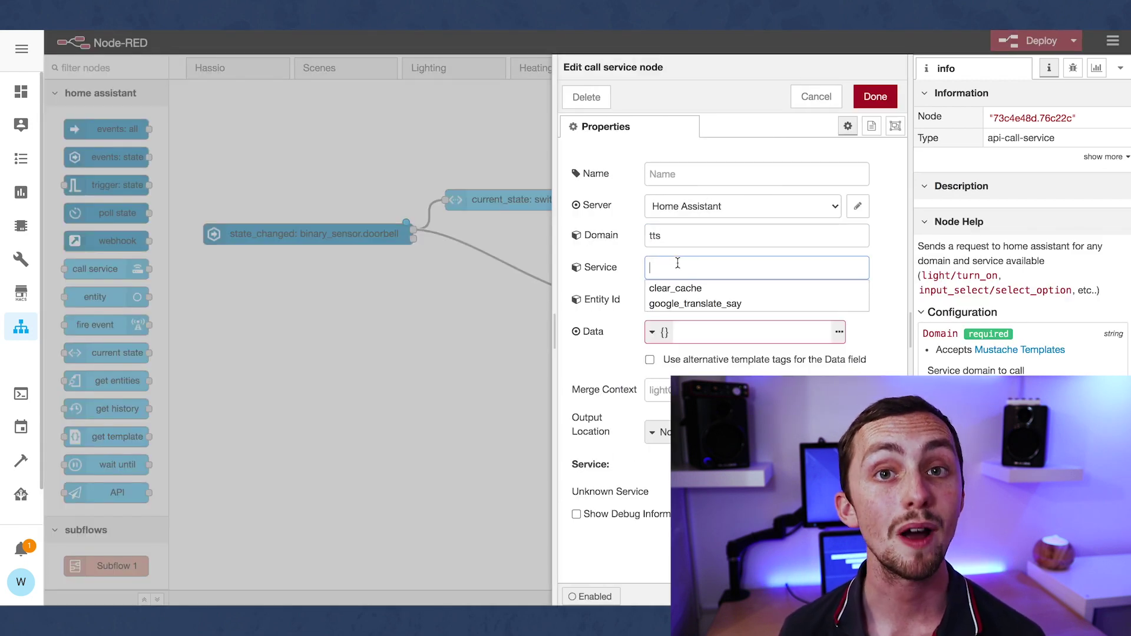
left_click(671, 304)
left_click(668, 301)
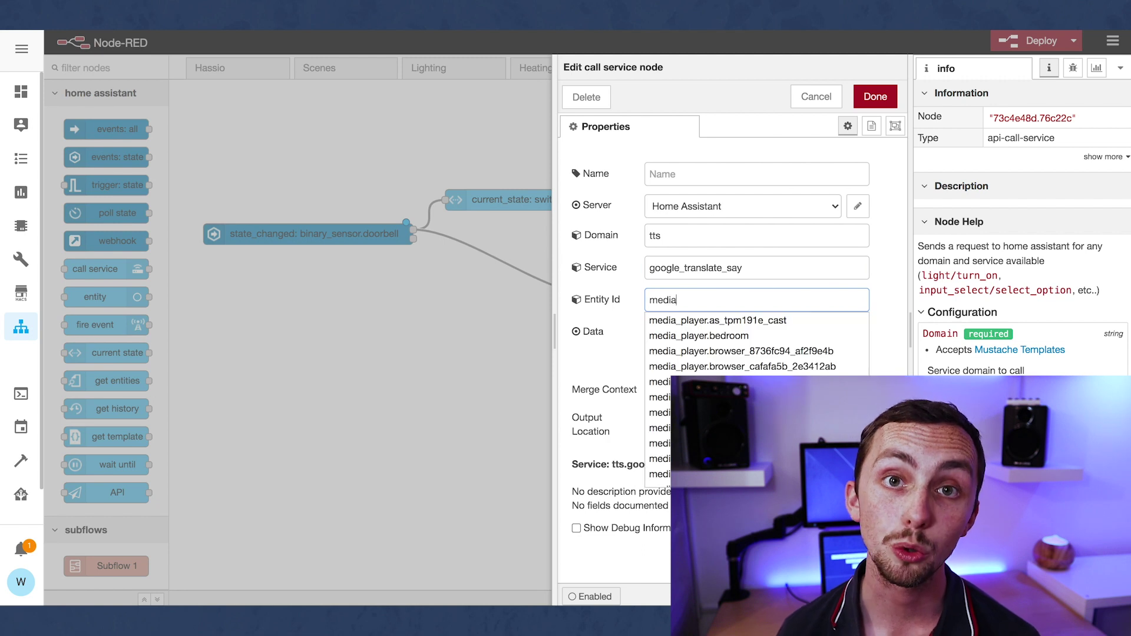
left_click(707, 458)
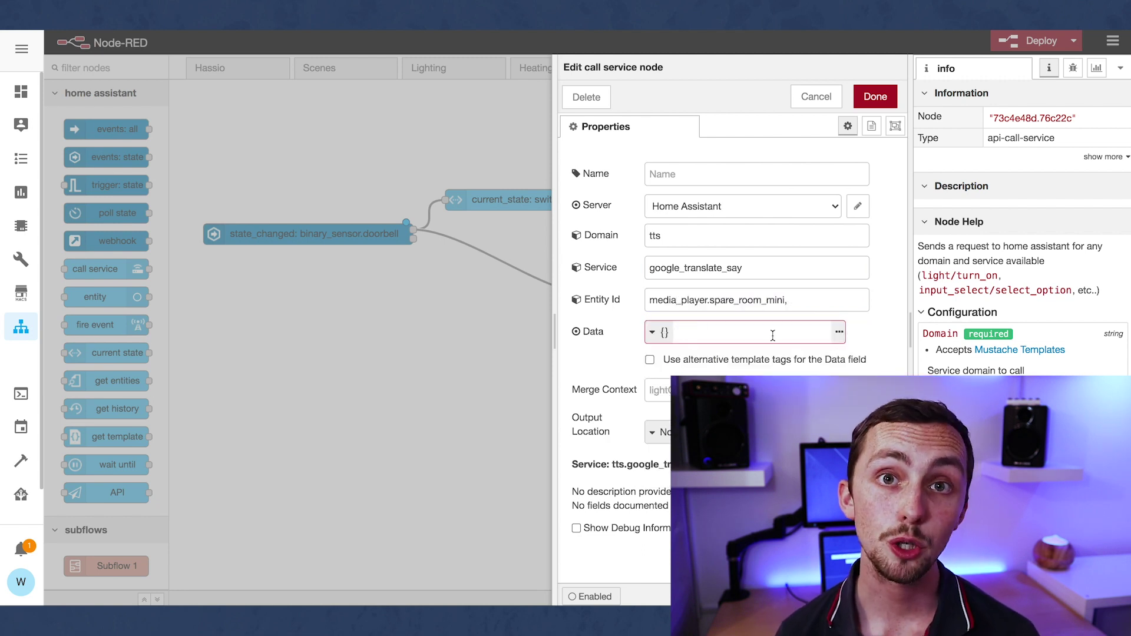
left_click(839, 331)
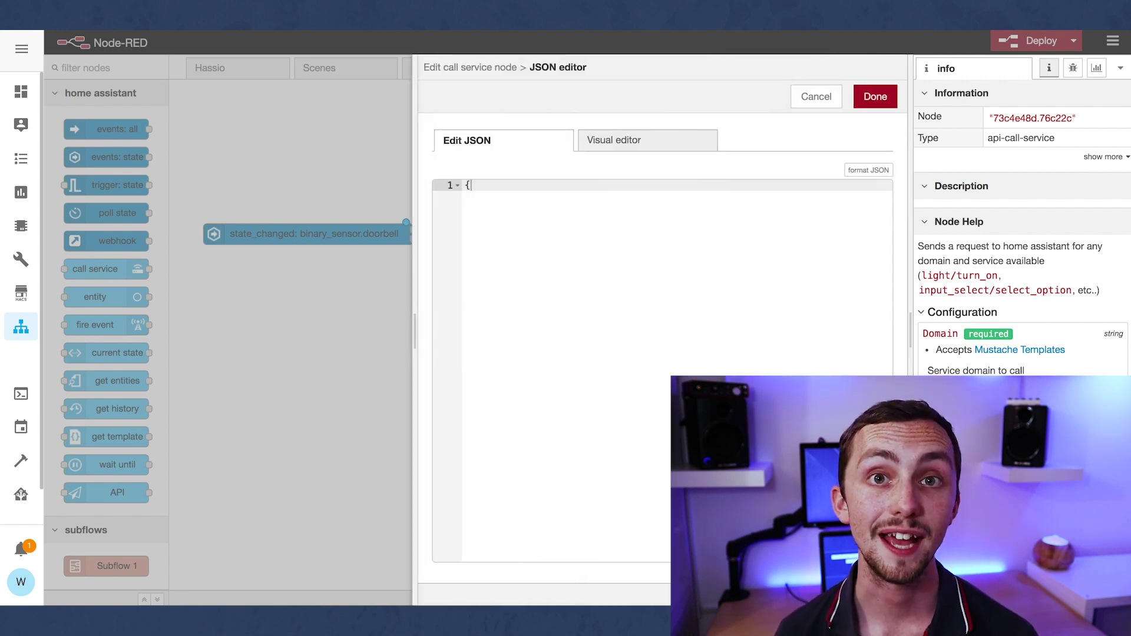
type("{")
key("Return")
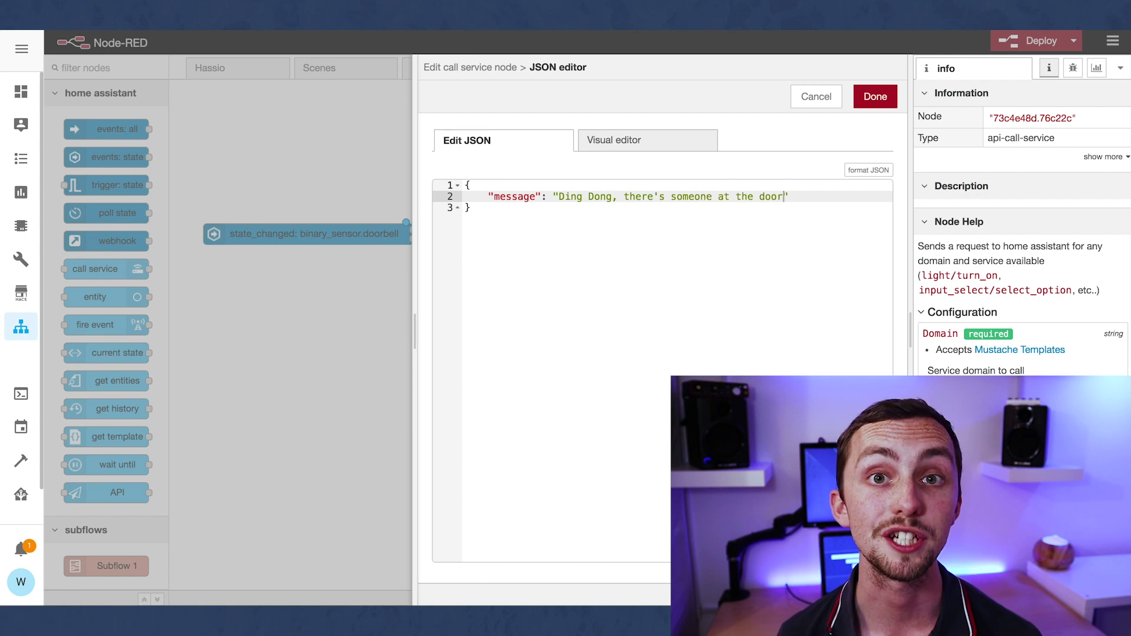
left_click(876, 96)
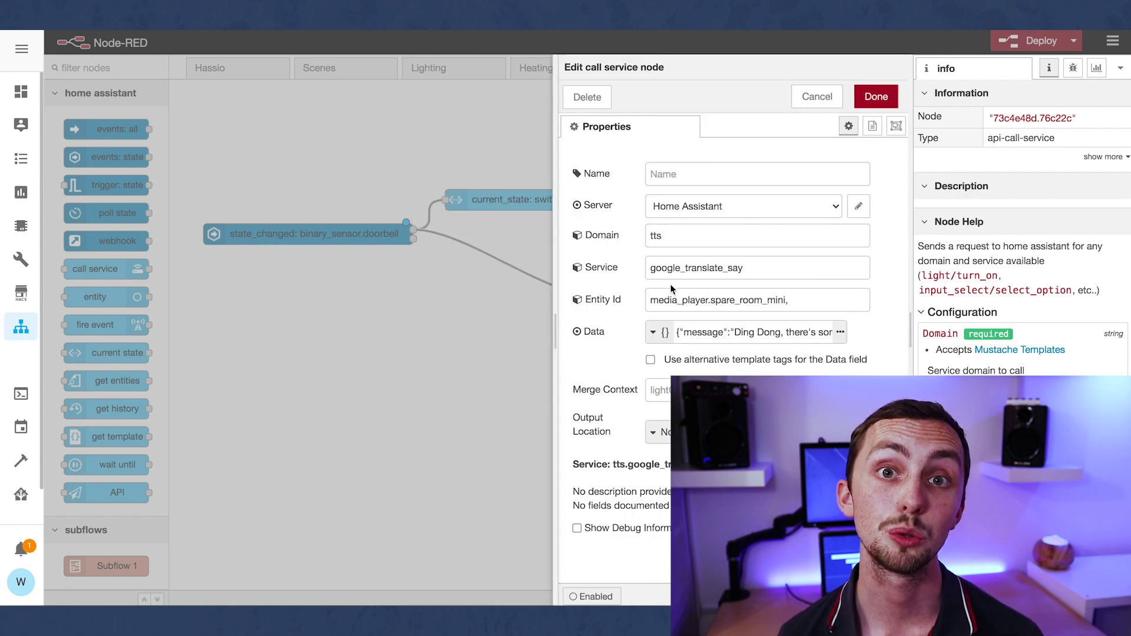
left_click(876, 96)
Set the lower node to the iPhone notify service with a JSON notification message.
double_click(623, 297)
left_click(701, 236)
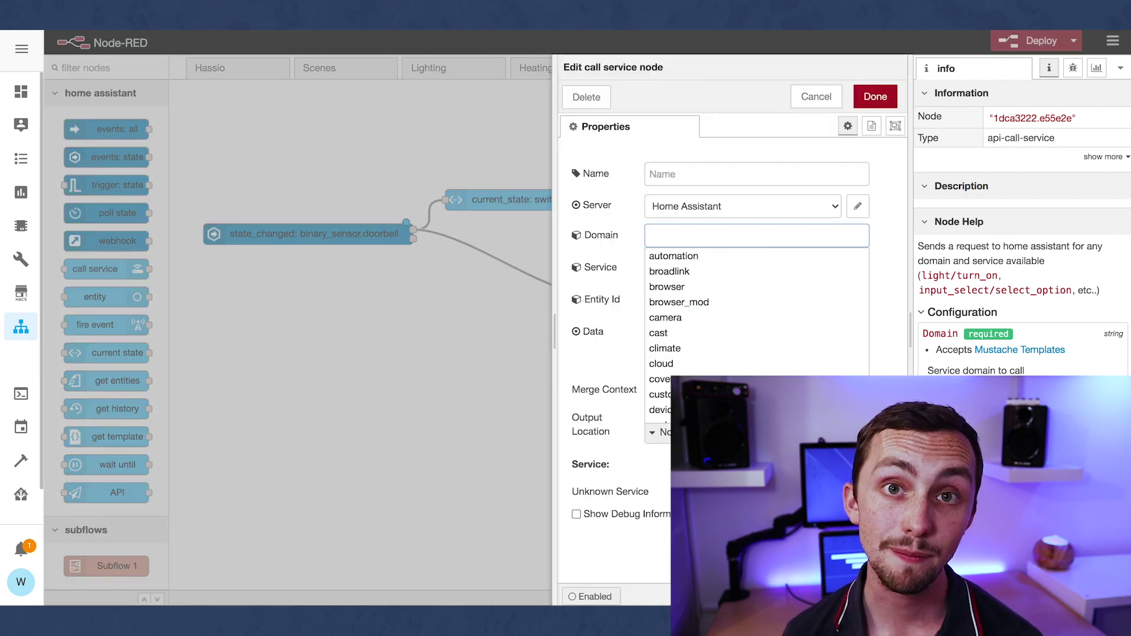
type("noti")
left_click(687, 254)
left_click(687, 272)
left_click(689, 288)
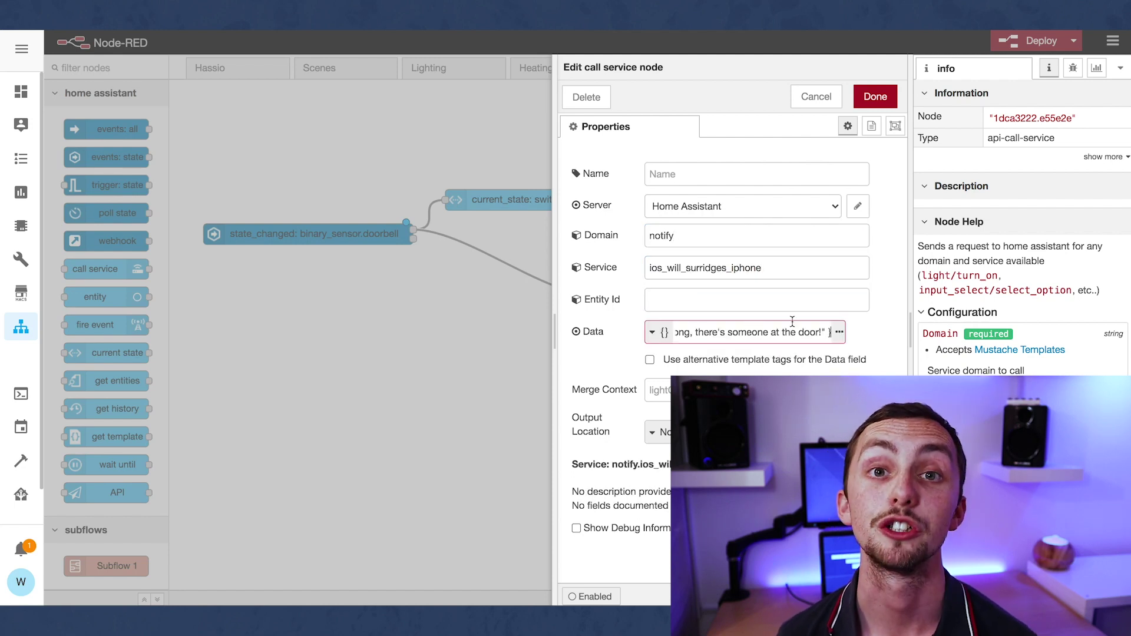
left_click(837, 332)
left_click(875, 96)
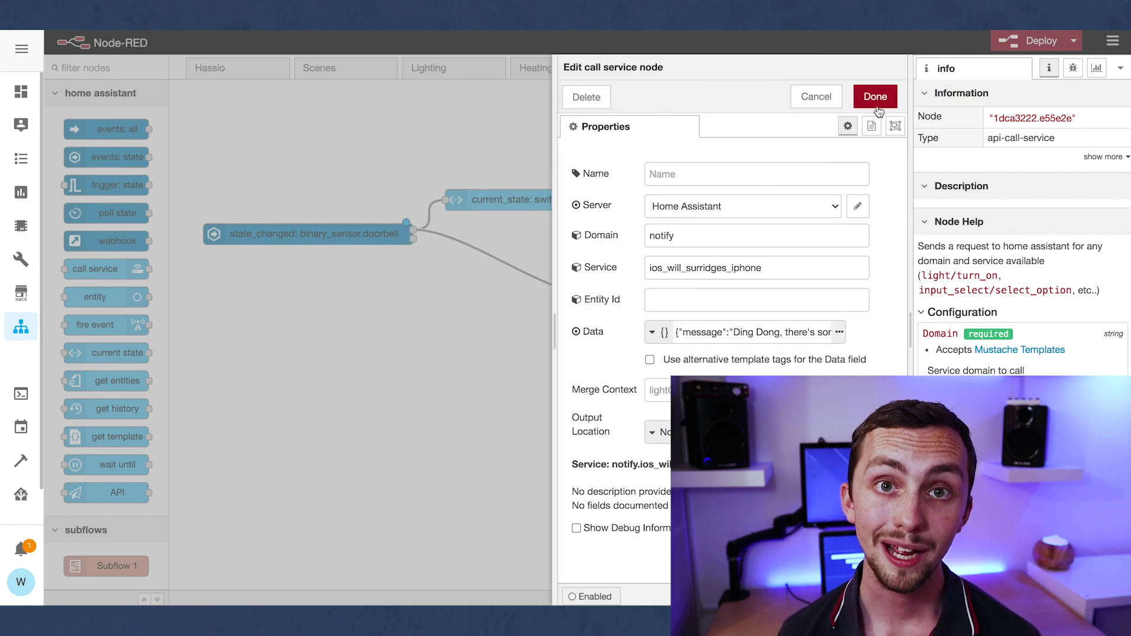
left_click(876, 96)
left_click_drag(679, 285, 677, 305)
Deploy the IOS flow so a doorbell press triggers the announcement and iPhone notification.
left_click(324, 105)
key("ctrl+d")
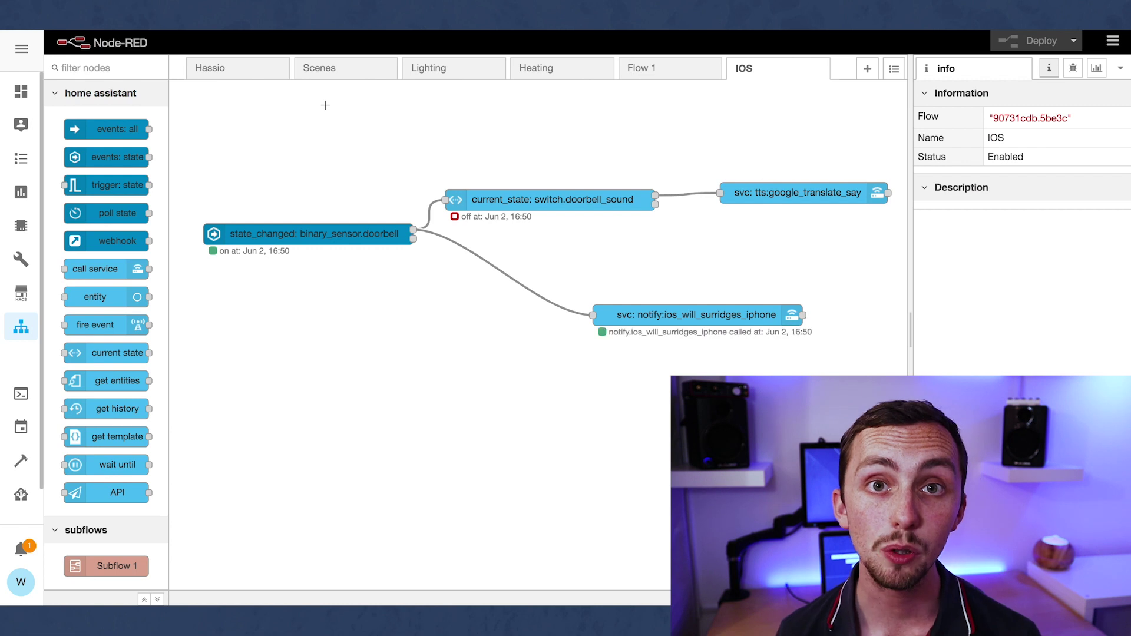